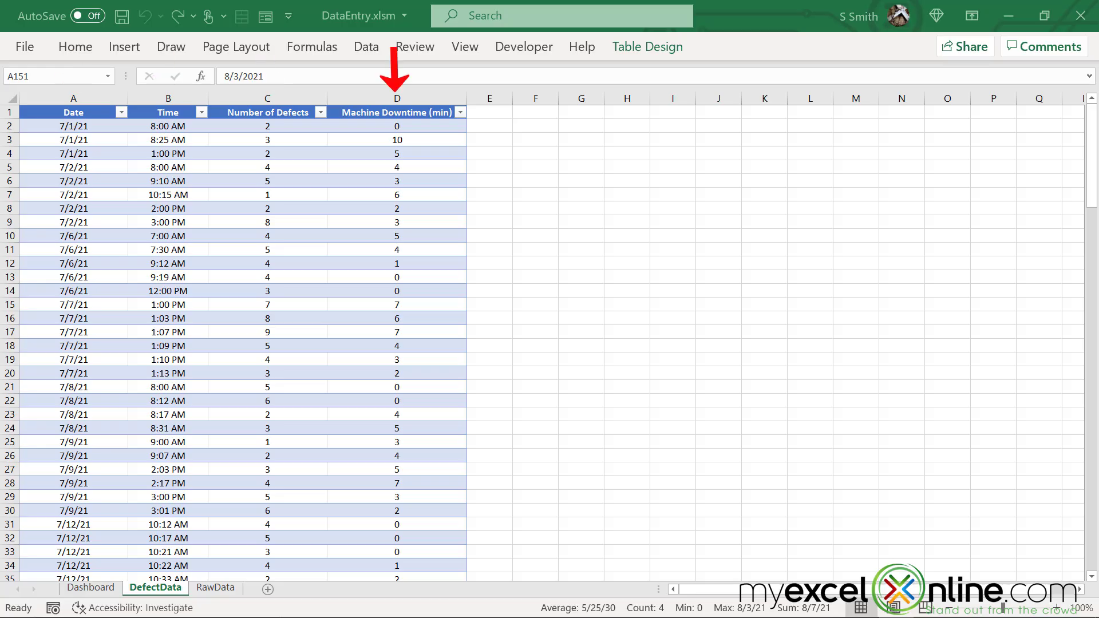
- Switch to the Dashboard data-entry sheet
{"action": "left_click", "coordinate": [71, 594]}
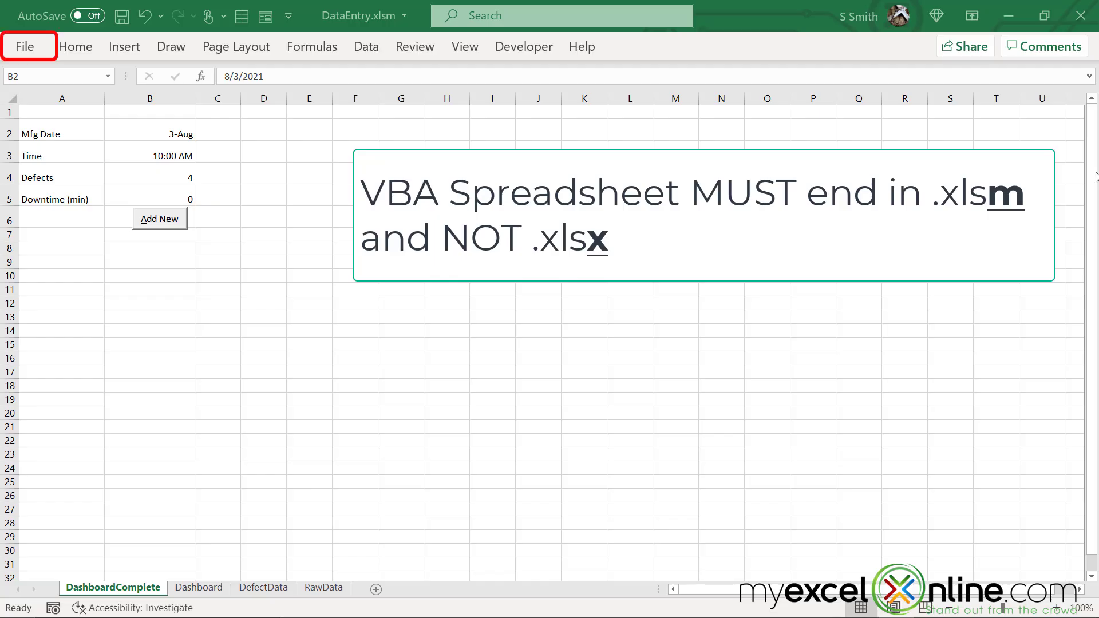
- Bring up Save As and list file formats to keep DataEntry as a macro-enabled .xlsm workbook
{"action": "left_click", "coordinate": [32, 54]}
{"action": "left_click", "coordinate": [61, 256]}
{"action": "left_click", "coordinate": [219, 354]}
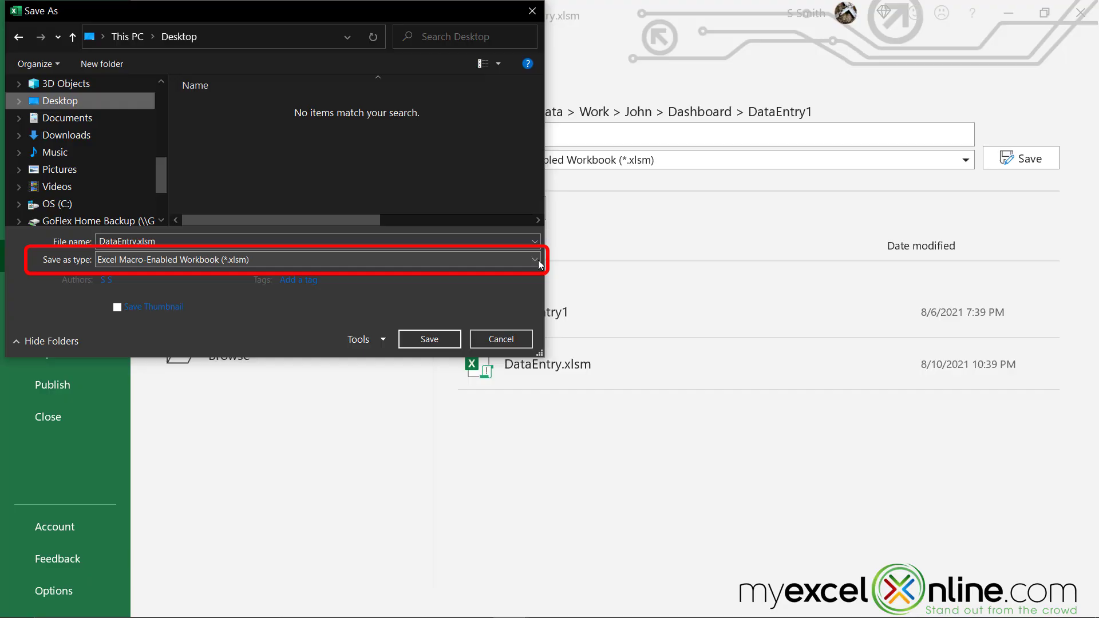
{"action": "left_click", "coordinate": [536, 259]}
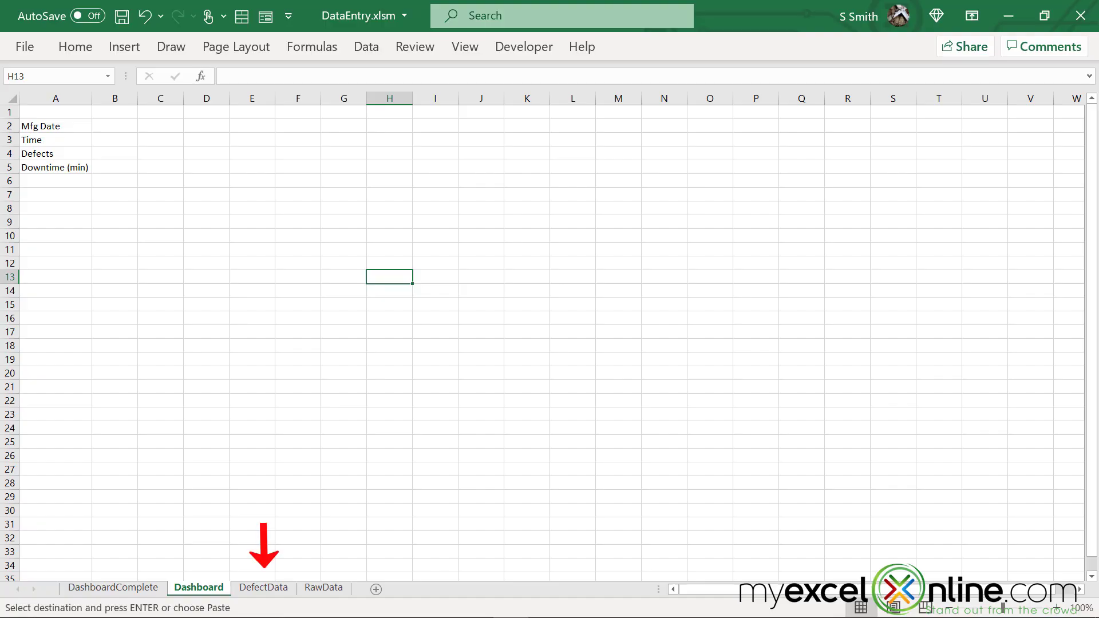
- Start a Date validation rule on Mfg Date cell B2 using the between comparison
{"action": "left_click", "coordinate": [102, 126]}
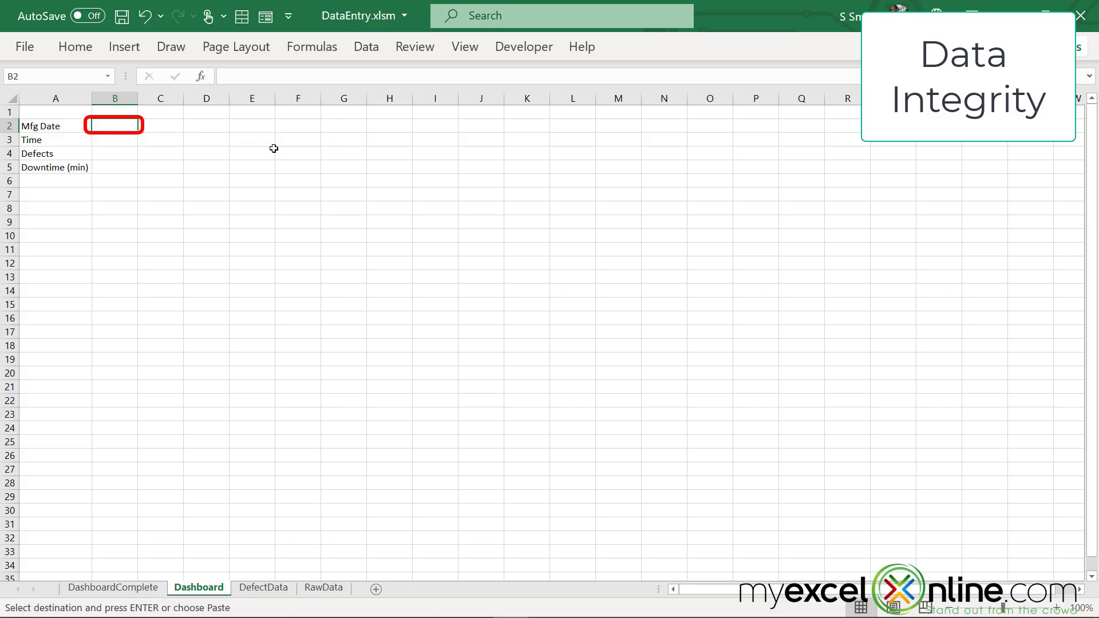
{"action": "left_click", "coordinate": [379, 51]}
{"action": "left_click", "coordinate": [719, 113]}
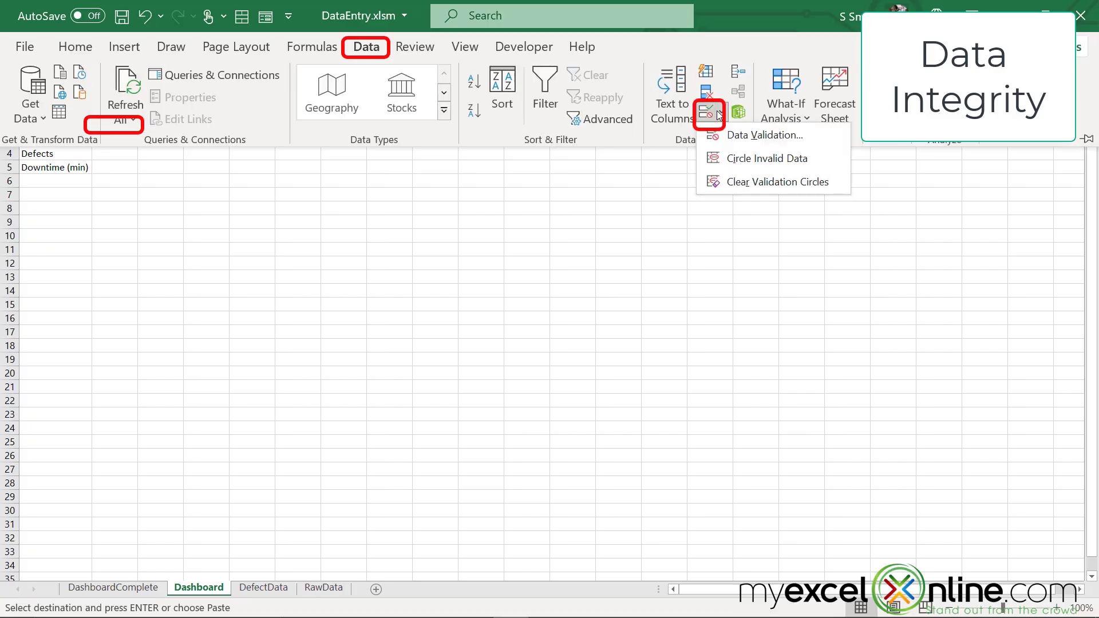
{"action": "left_click", "coordinate": [734, 138]}
{"action": "left_click", "coordinate": [489, 242]}
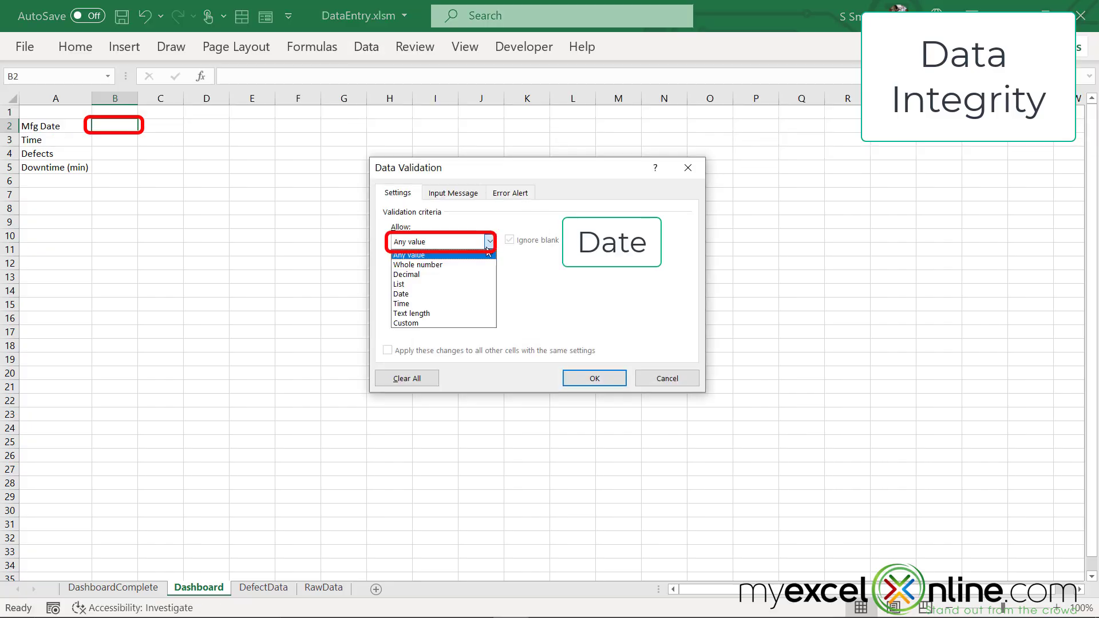
{"action": "left_click", "coordinate": [467, 294]}
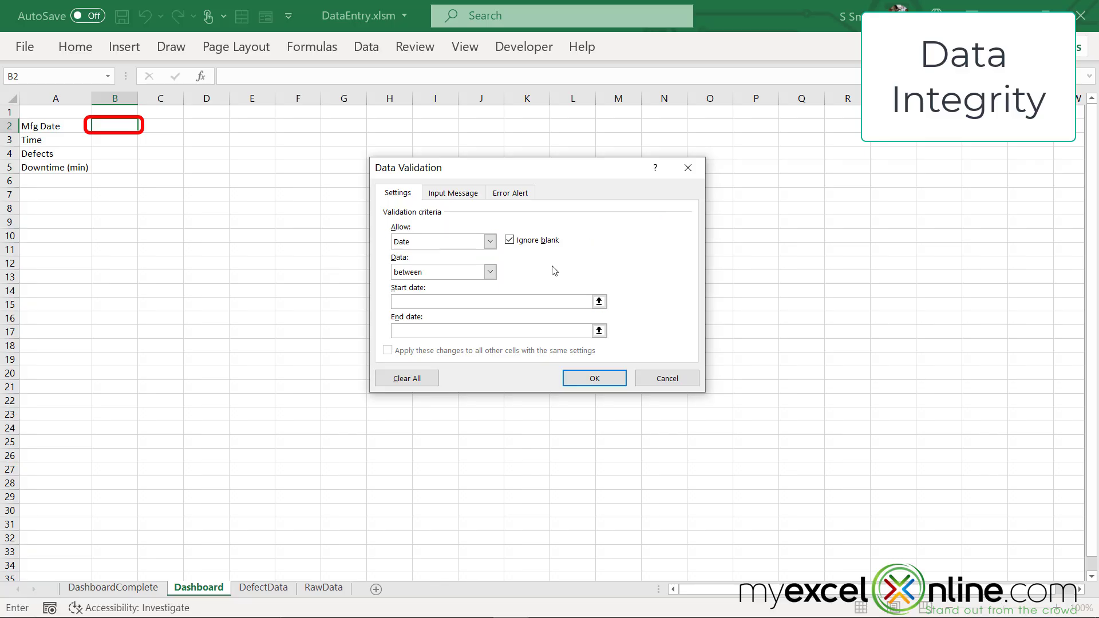
{"action": "left_click", "coordinate": [491, 272]}
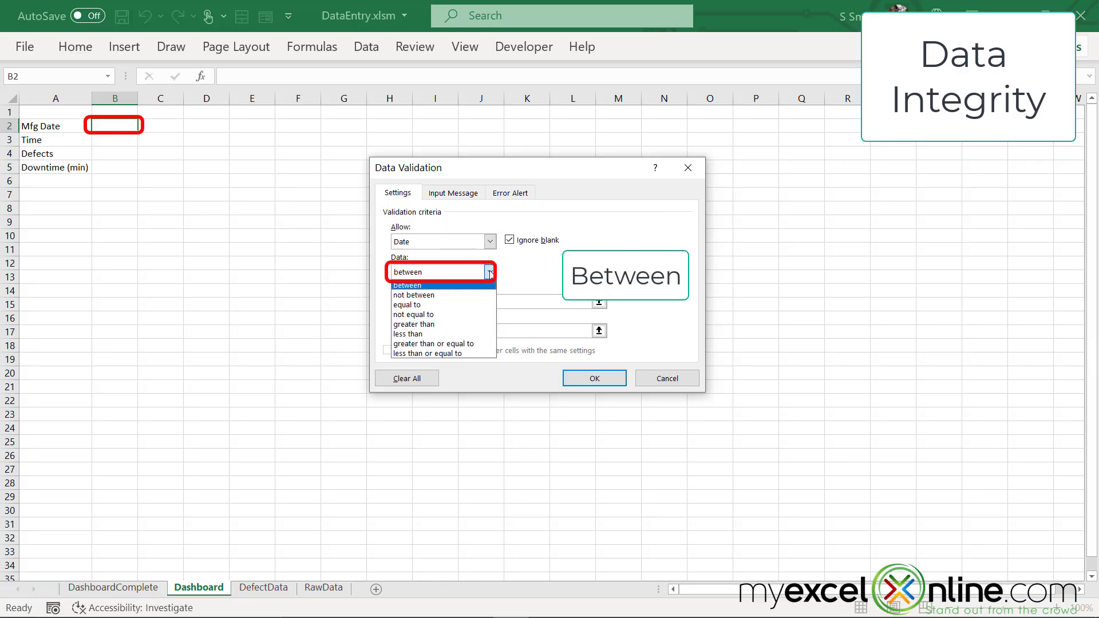
{"action": "left_click", "coordinate": [490, 284]}
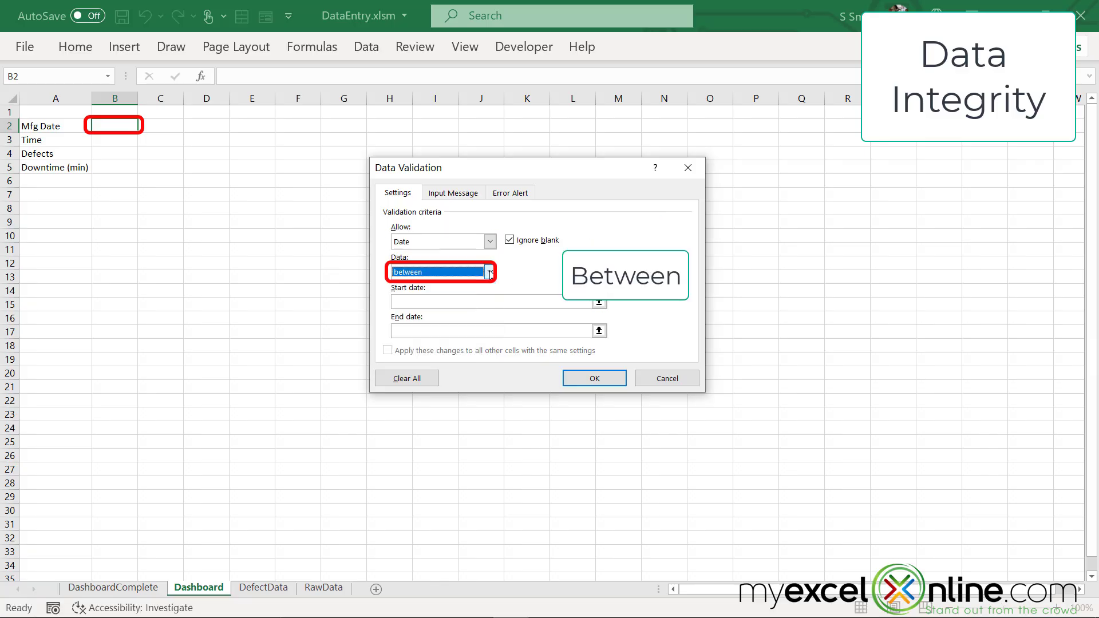
- Limit B2 to dates between 8/10/21 and 12/31/25, then test and clear an invalid entry via Retry
{"action": "left_click", "coordinate": [499, 302]}
{"action": "type", "text": "8/1"}
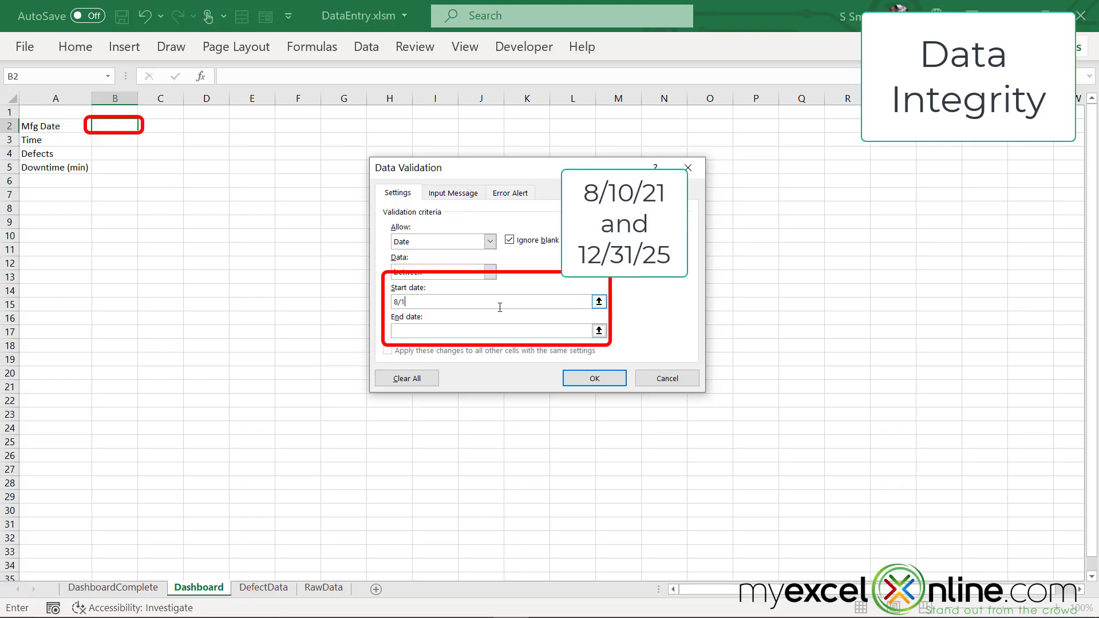
{"action": "type", "text": "0/21"}
{"action": "key", "text": "Tab"}
{"action": "type", "text": "12/31/25"}
{"action": "left_click", "coordinate": [589, 379]}
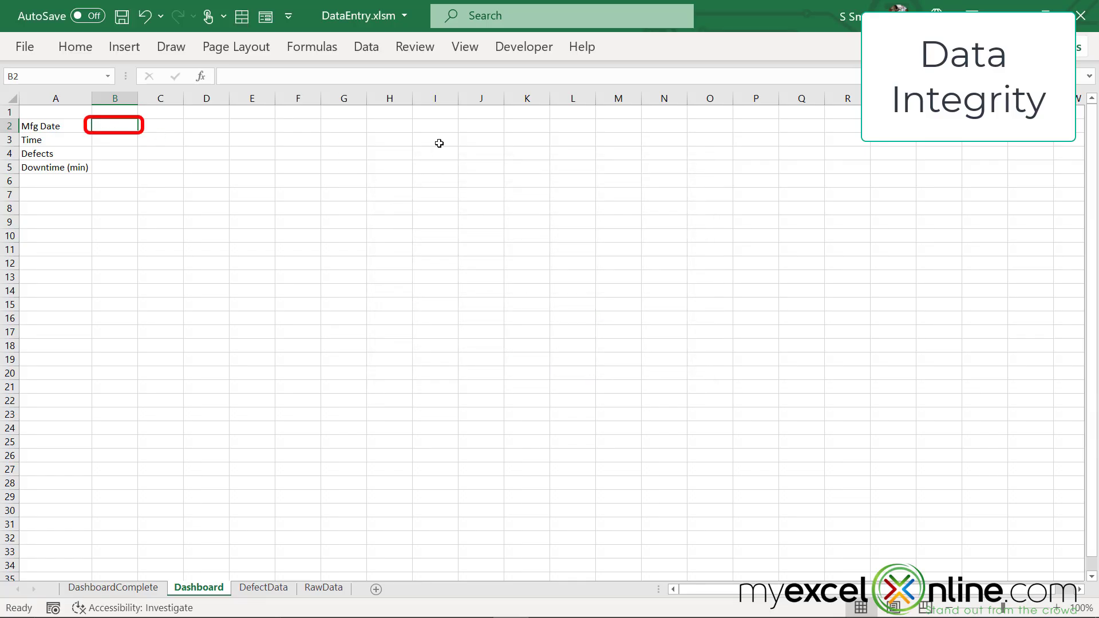
{"action": "type", "text": "asas"}
{"action": "key", "text": "Return"}
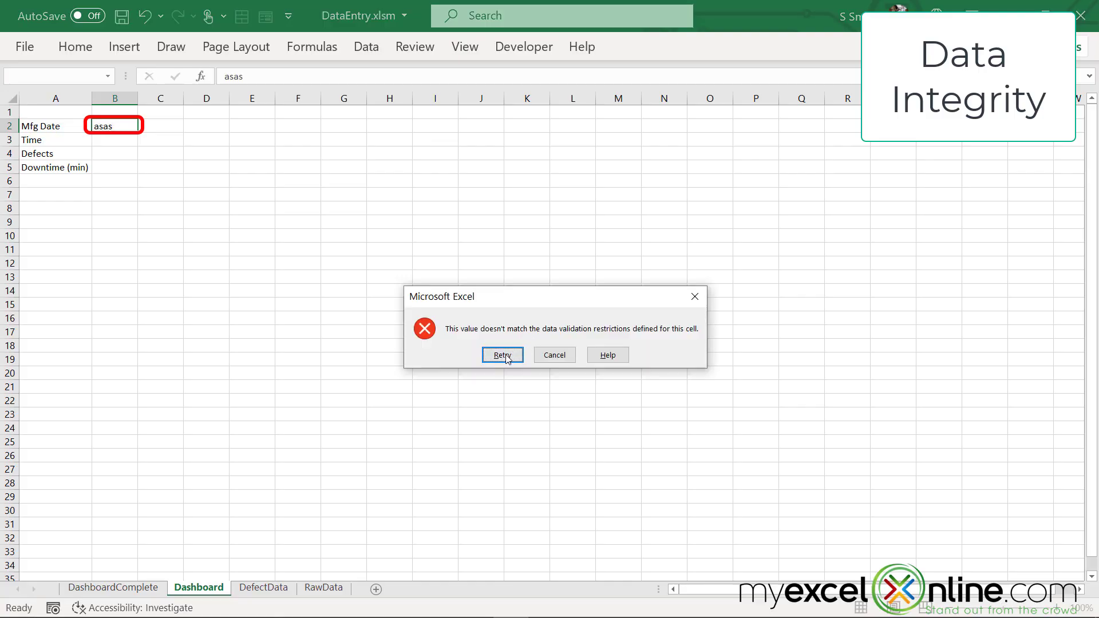
{"action": "left_click", "coordinate": [496, 354]}
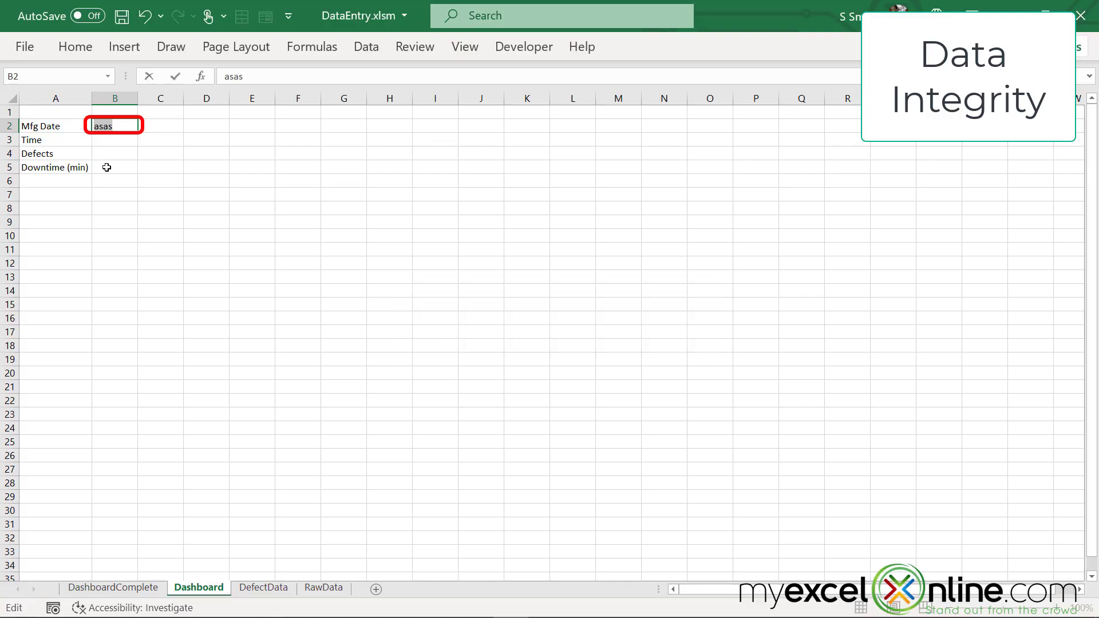
{"action": "key", "text": "BackSpace"}
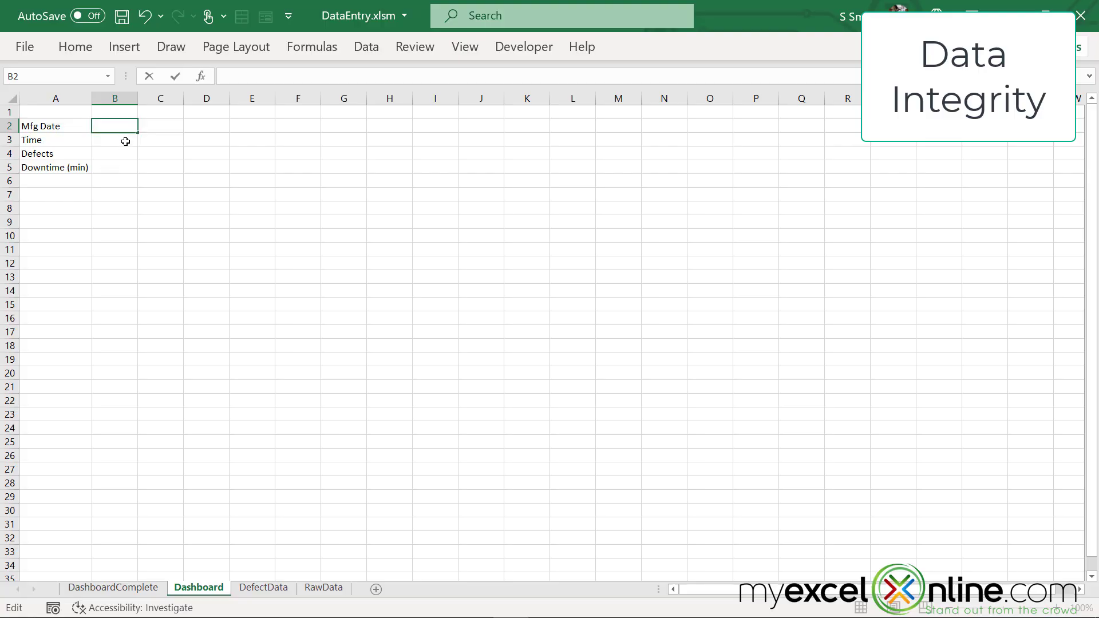
- Start a Time validation rule on the Time cell B3
{"action": "left_click", "coordinate": [126, 141]}
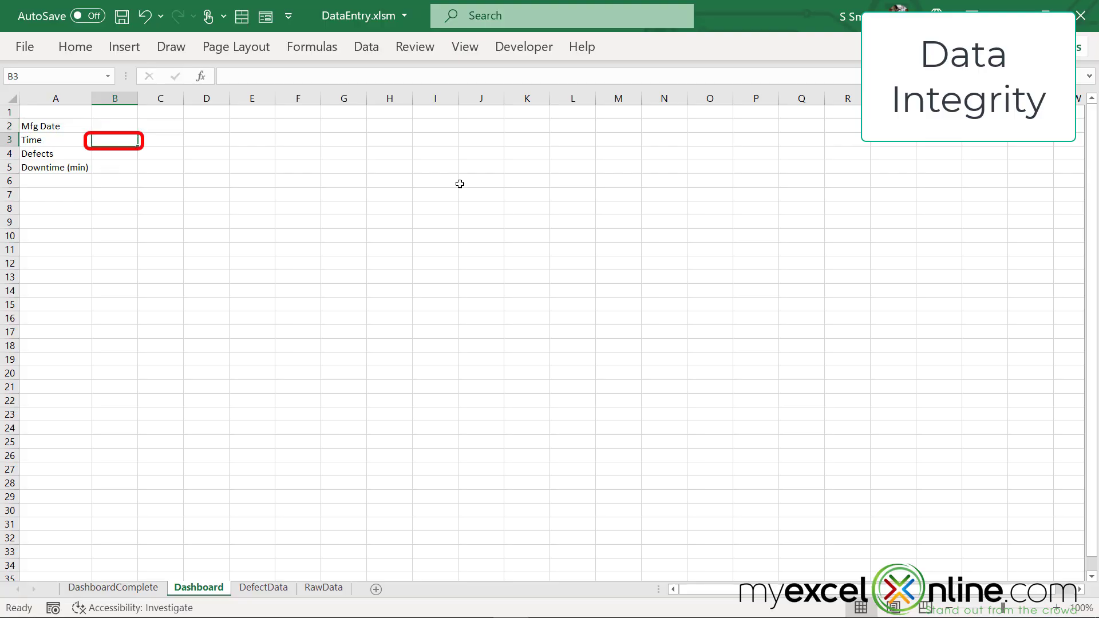
{"action": "left_click", "coordinate": [363, 49]}
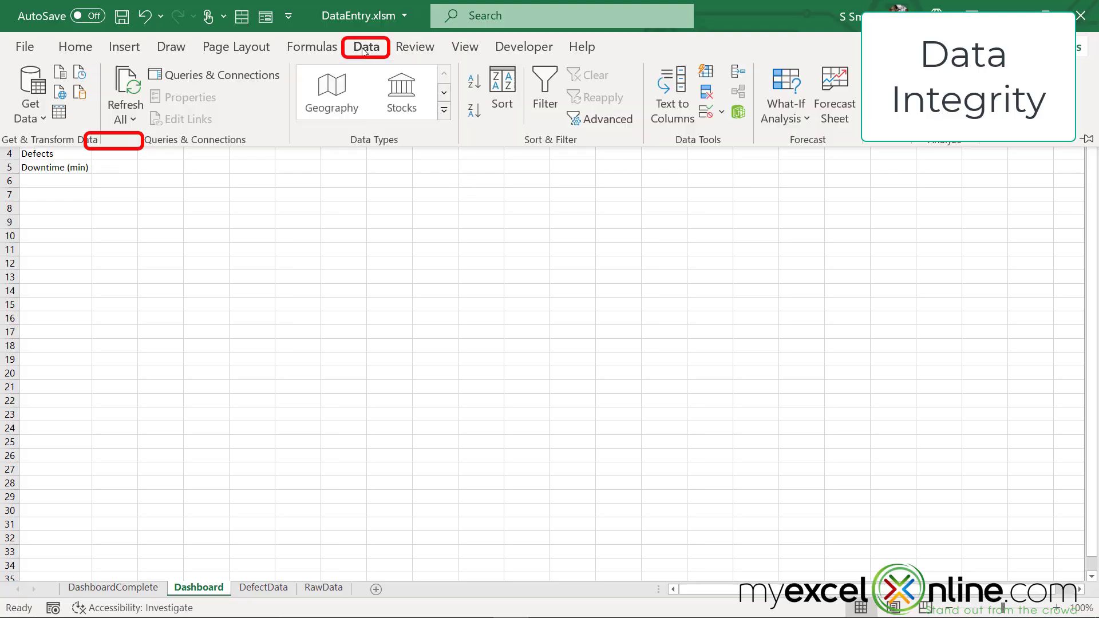
{"action": "left_click", "coordinate": [722, 116]}
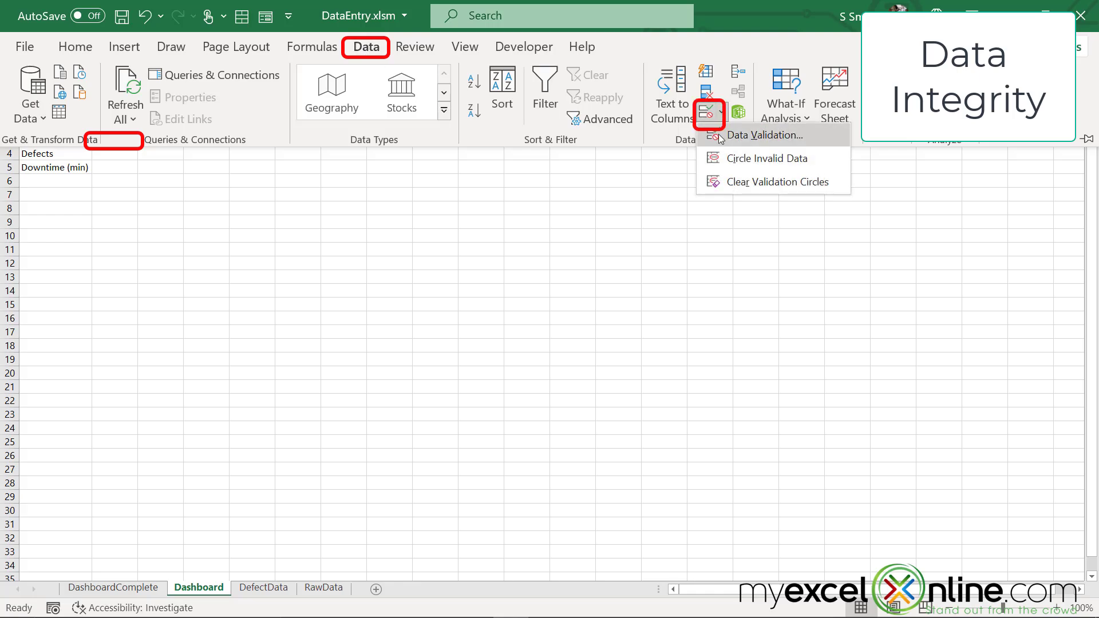
{"action": "left_click", "coordinate": [718, 133]}
{"action": "left_click", "coordinate": [488, 241]}
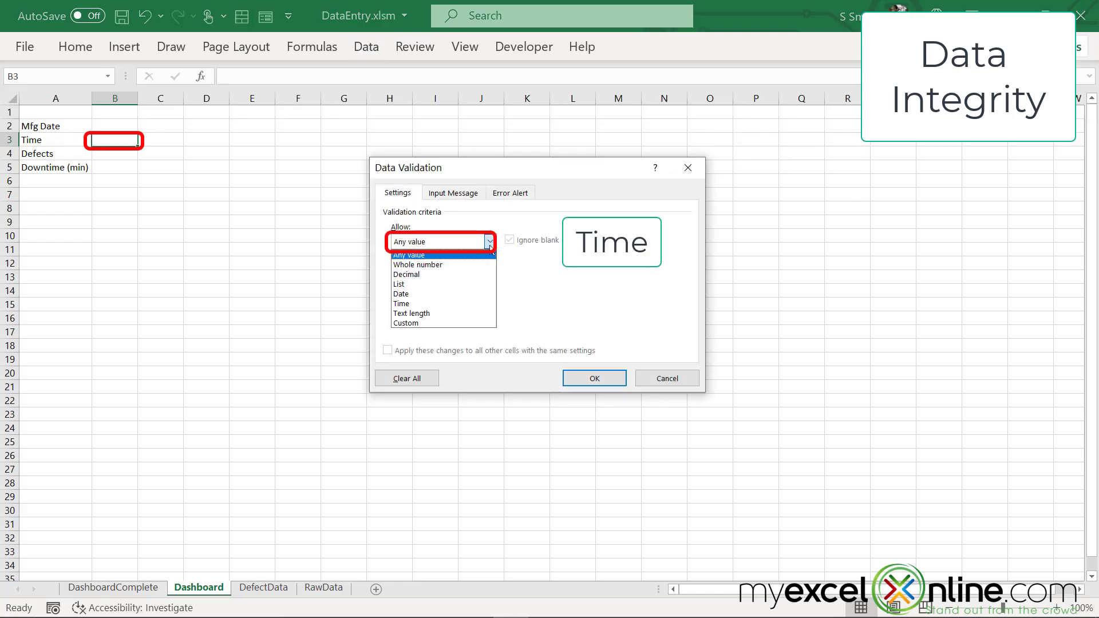
{"action": "left_click", "coordinate": [450, 305]}
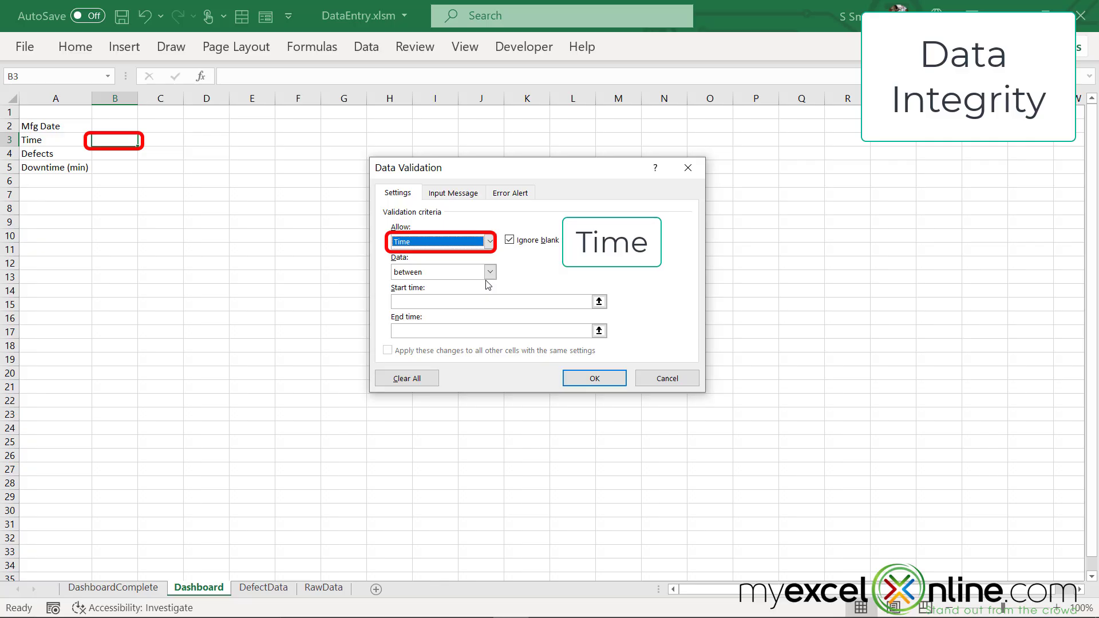
- Limit B3 to times between 12:00 am and 11:59 pm, then test an invalid entry and cancel it
{"action": "left_click", "coordinate": [420, 302]}
{"action": "type", "text": "12:00 am"}
{"action": "left_click", "coordinate": [411, 334]}
{"action": "type", "text": "11:59 pm"}
{"action": "left_click", "coordinate": [594, 379]}
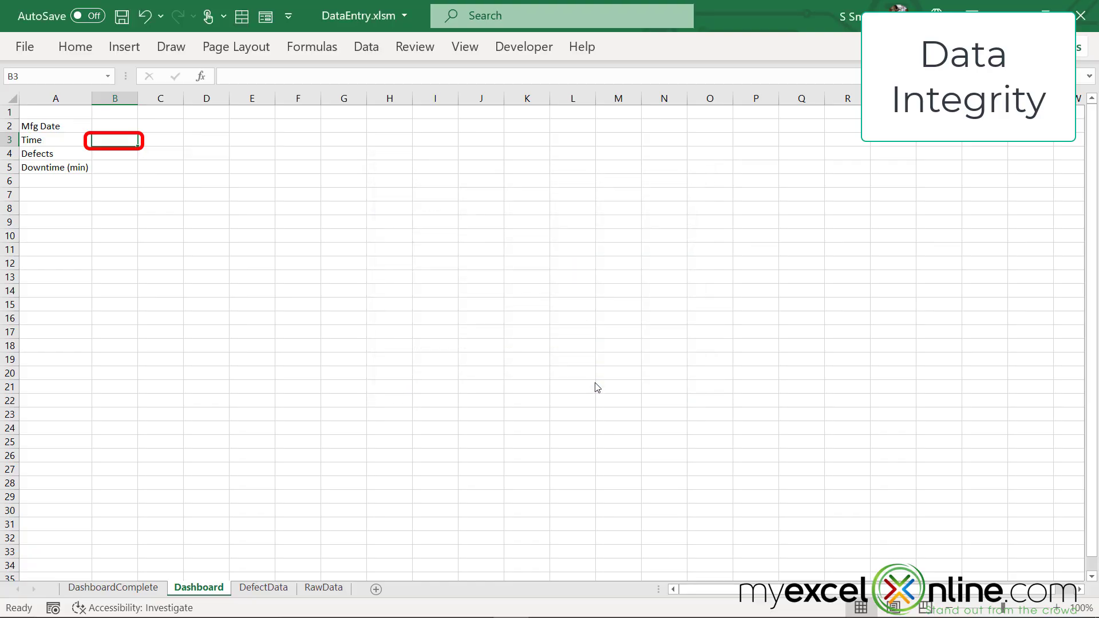
{"action": "type", "text": "grfvv"}
{"action": "key", "text": "Return"}
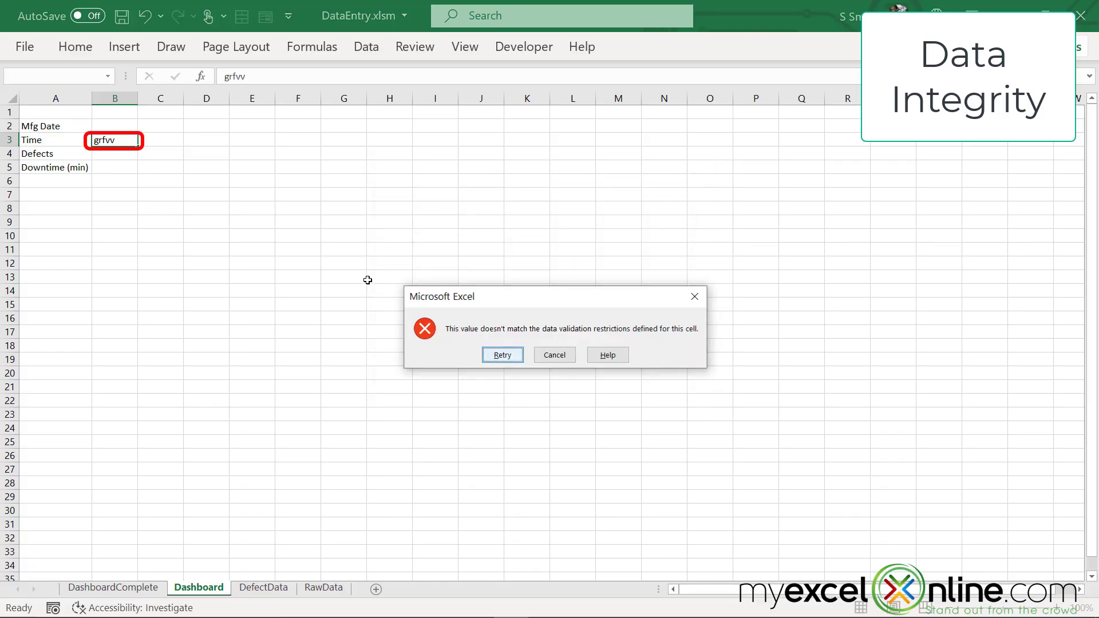
{"action": "left_click", "coordinate": [533, 356]}
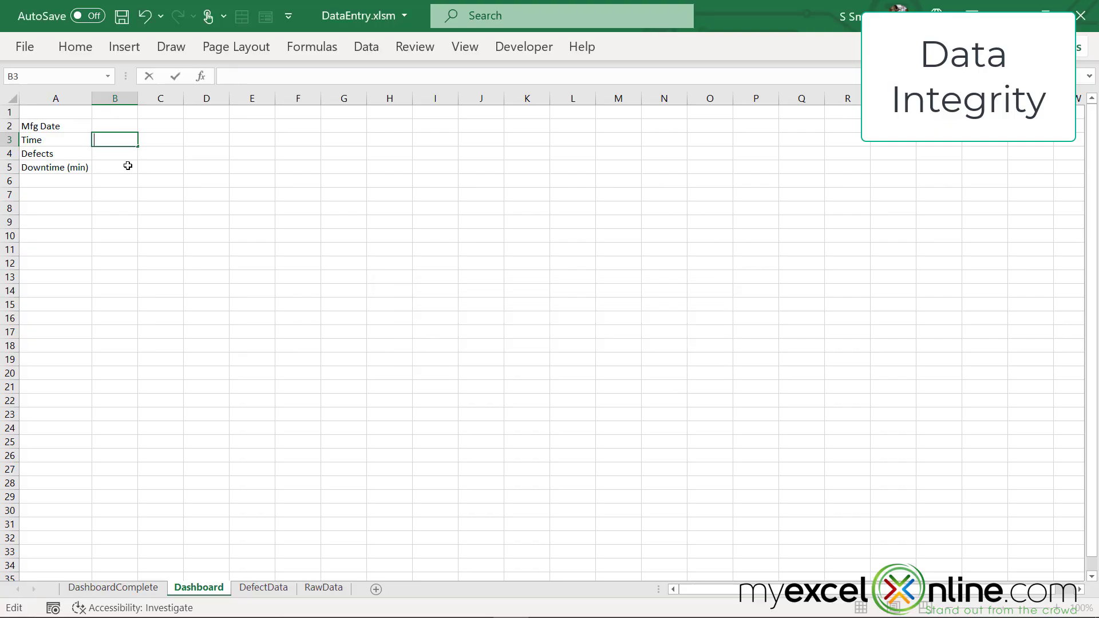
- Start a Whole number validation rule on the Defects cell B4
{"action": "left_click", "coordinate": [128, 158]}
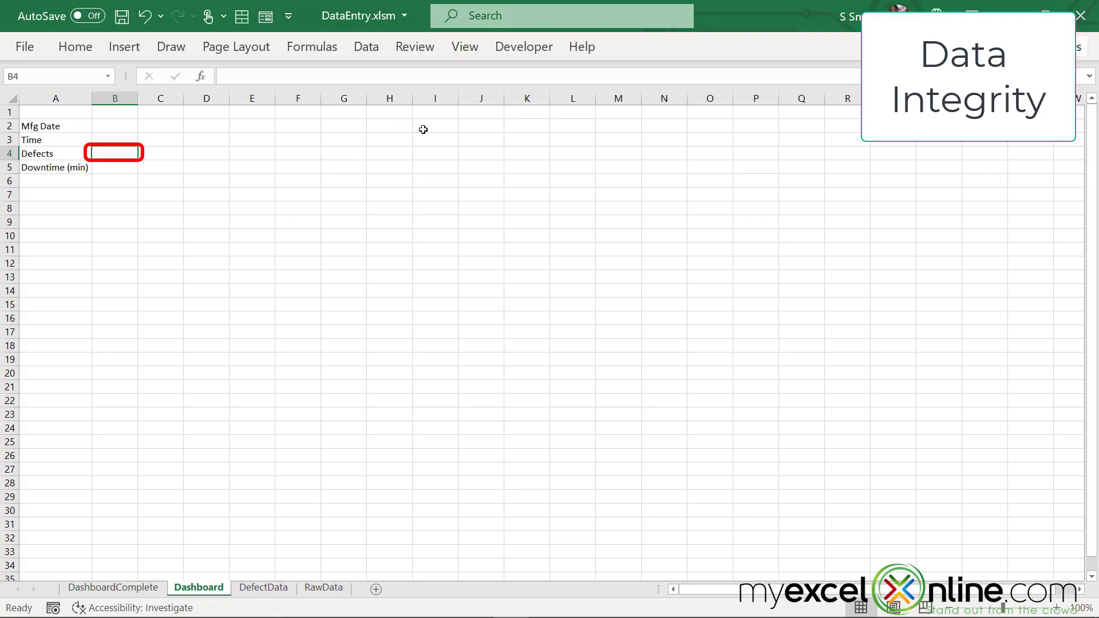
{"action": "left_click", "coordinate": [367, 48]}
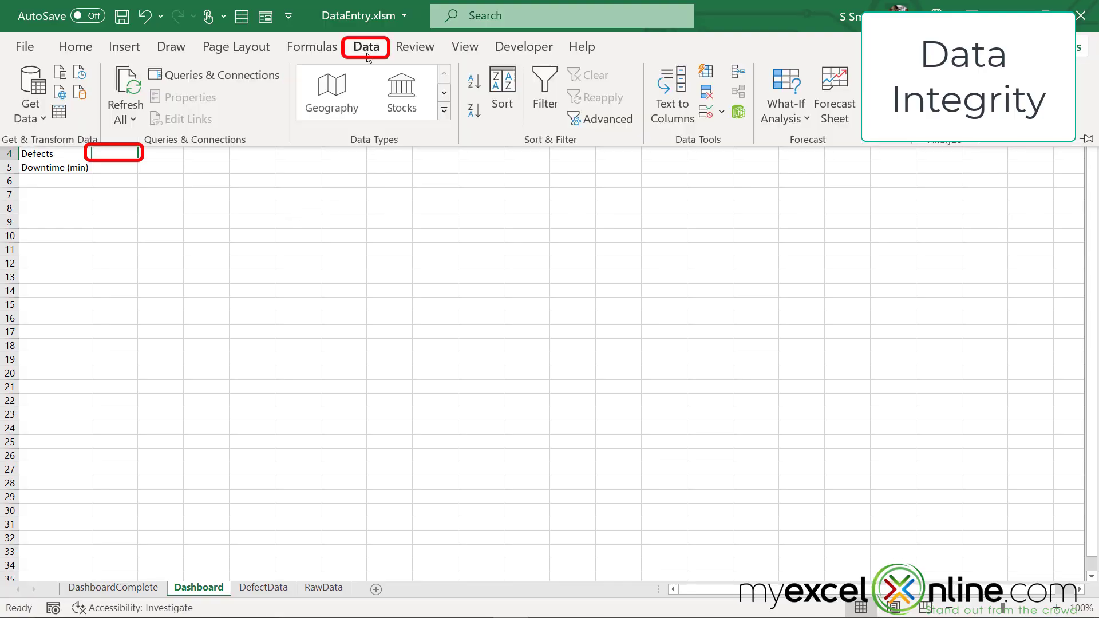
{"action": "left_click", "coordinate": [722, 111]}
{"action": "left_click", "coordinate": [756, 200]}
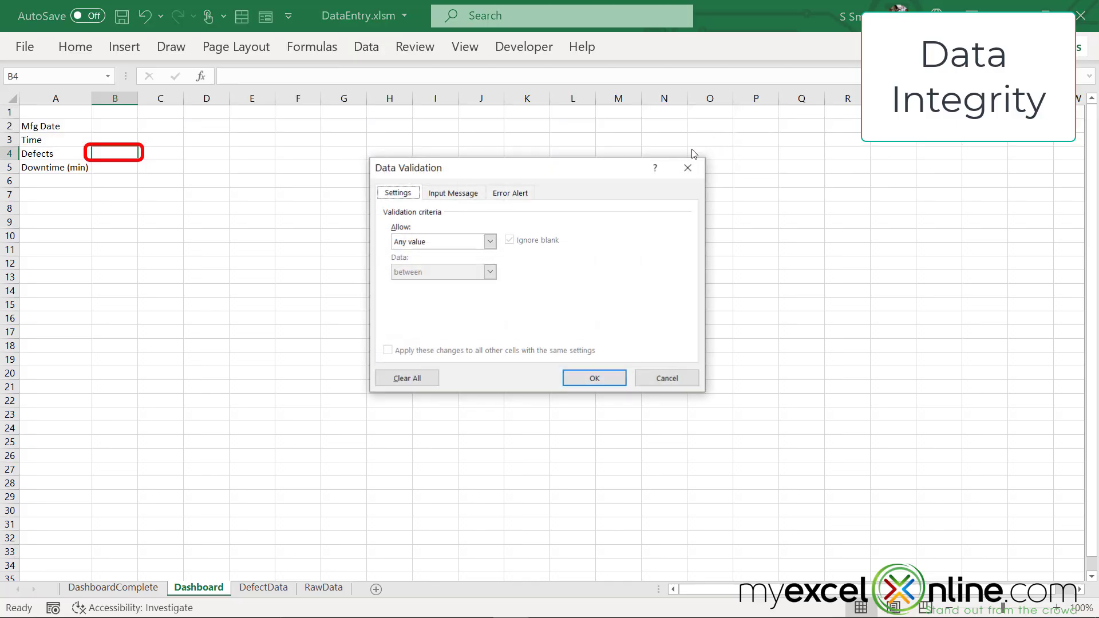
{"action": "left_click", "coordinate": [489, 242]}
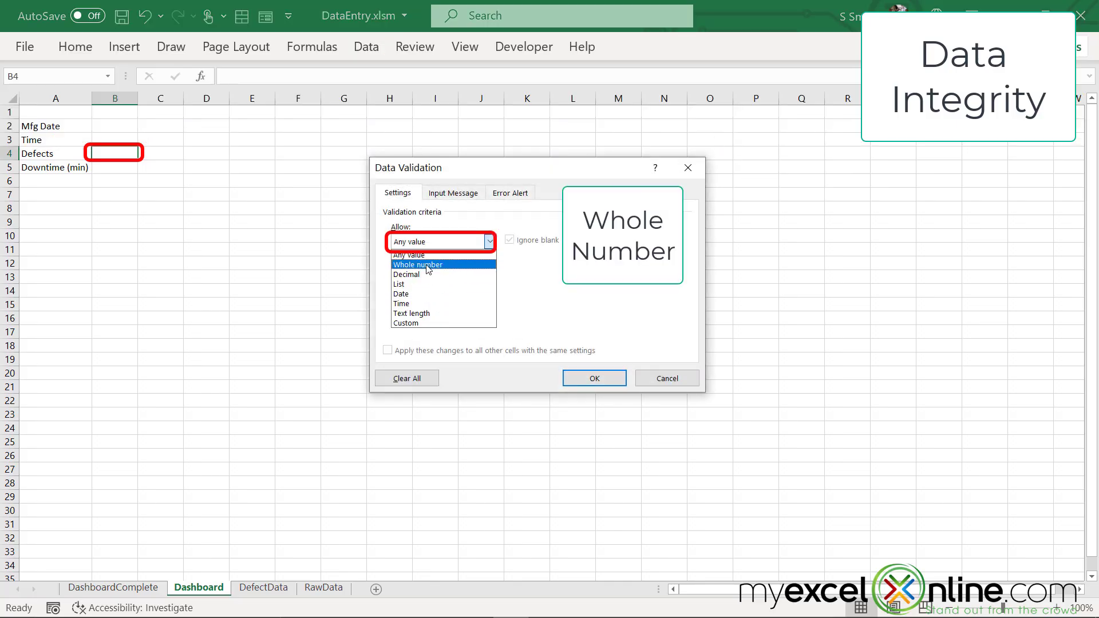
{"action": "left_click", "coordinate": [455, 265]}
- Require Defects values less than or equal to 25, then move to Downtime cell B5
{"action": "left_click", "coordinate": [488, 271]}
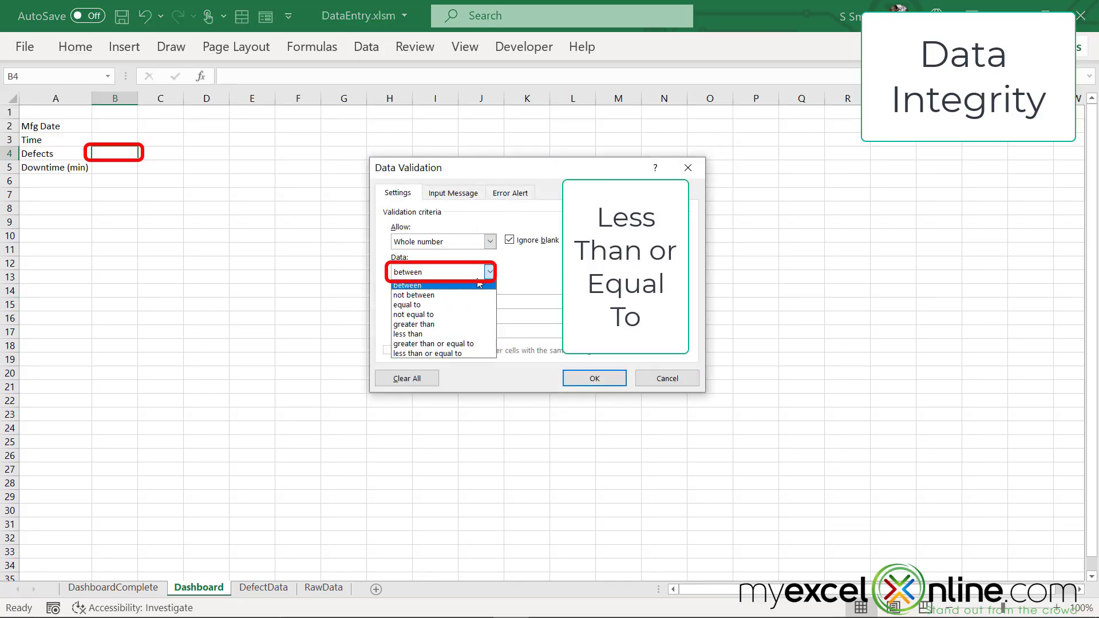
{"action": "left_click", "coordinate": [452, 353]}
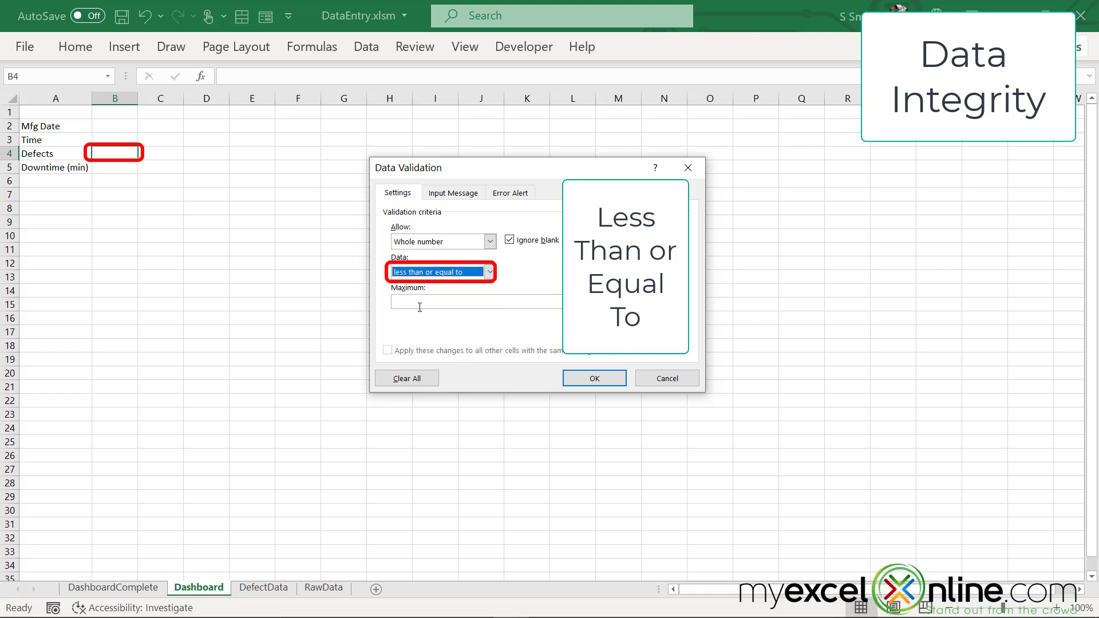
{"action": "left_click", "coordinate": [418, 302]}
{"action": "type", "text": "25"}
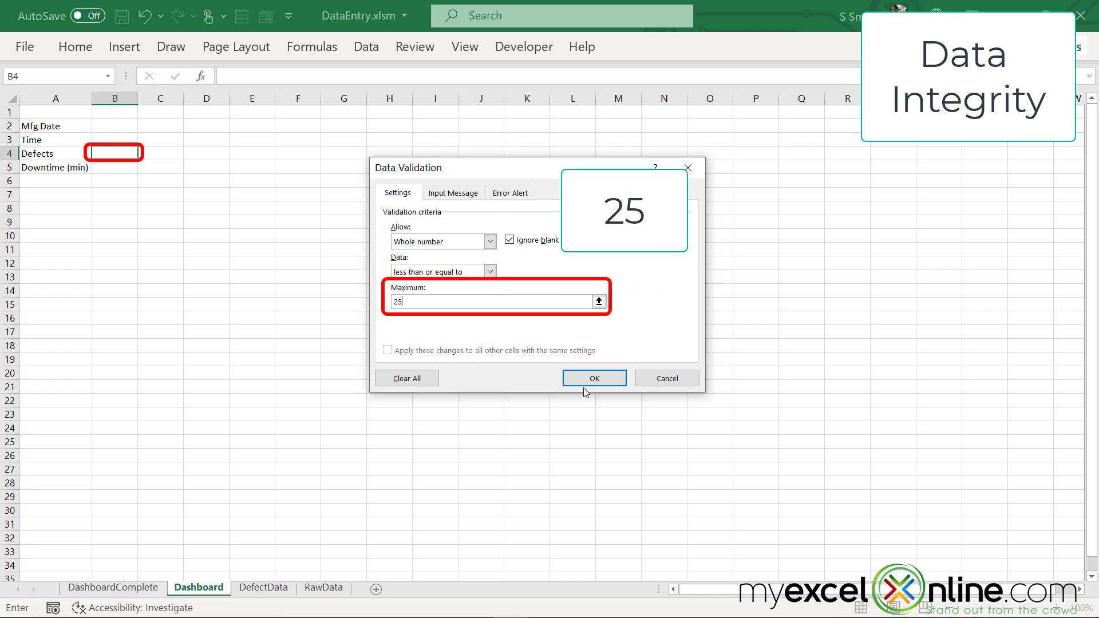
{"action": "left_click", "coordinate": [588, 378]}
{"action": "left_click", "coordinate": [108, 168]}
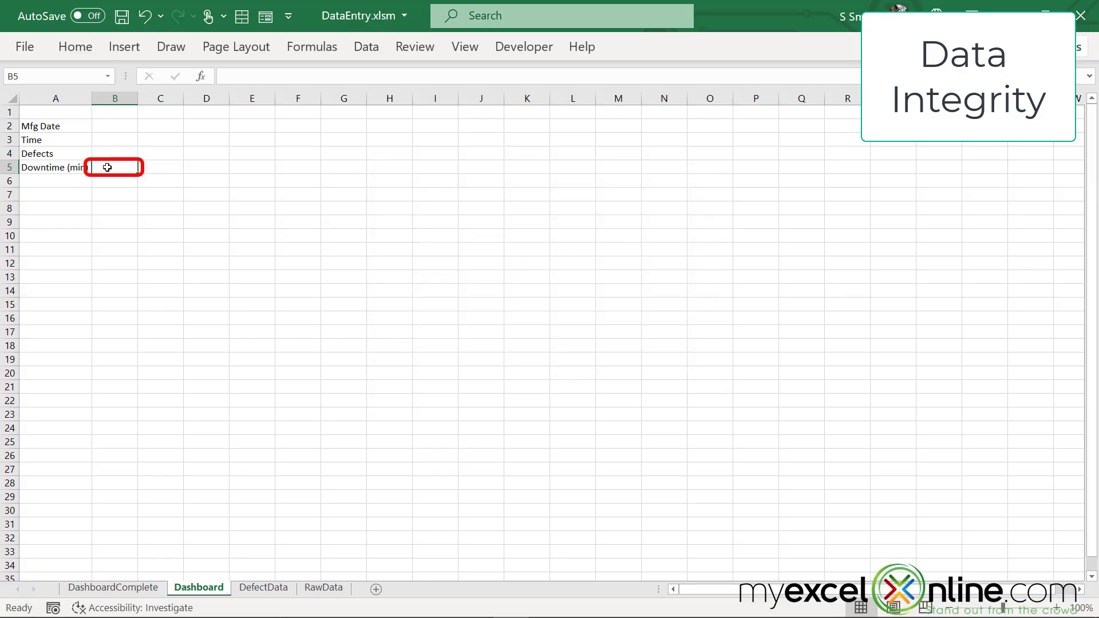
- Start a Whole number validation rule on the Downtime (min) cell B5
{"action": "left_click", "coordinate": [367, 49]}
{"action": "left_click", "coordinate": [708, 112]}
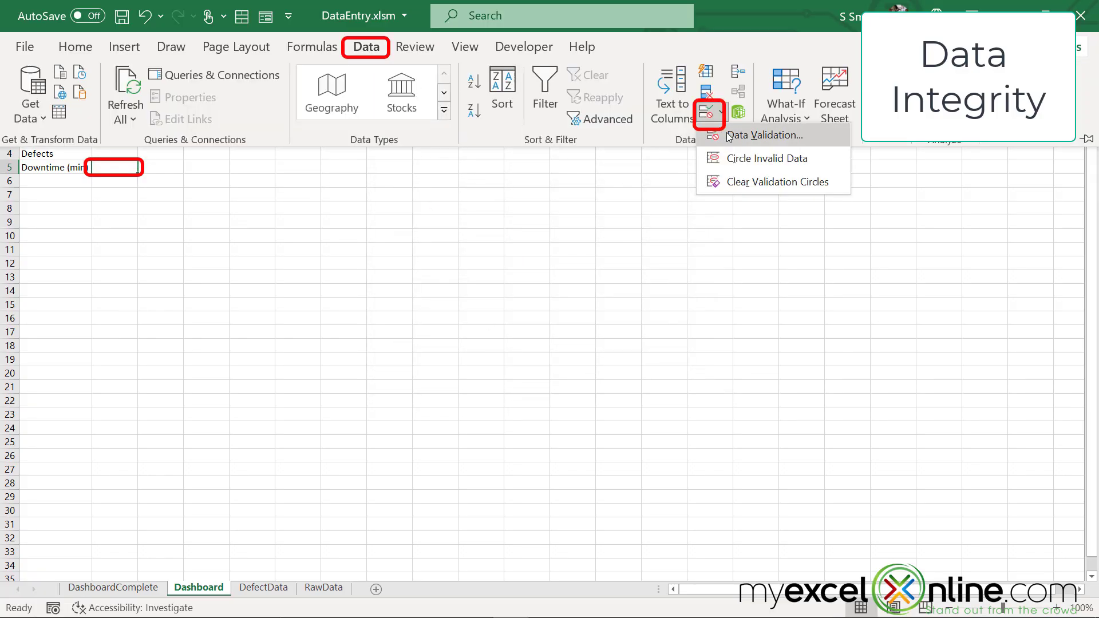
{"action": "left_click", "coordinate": [729, 136]}
{"action": "left_click", "coordinate": [489, 241]}
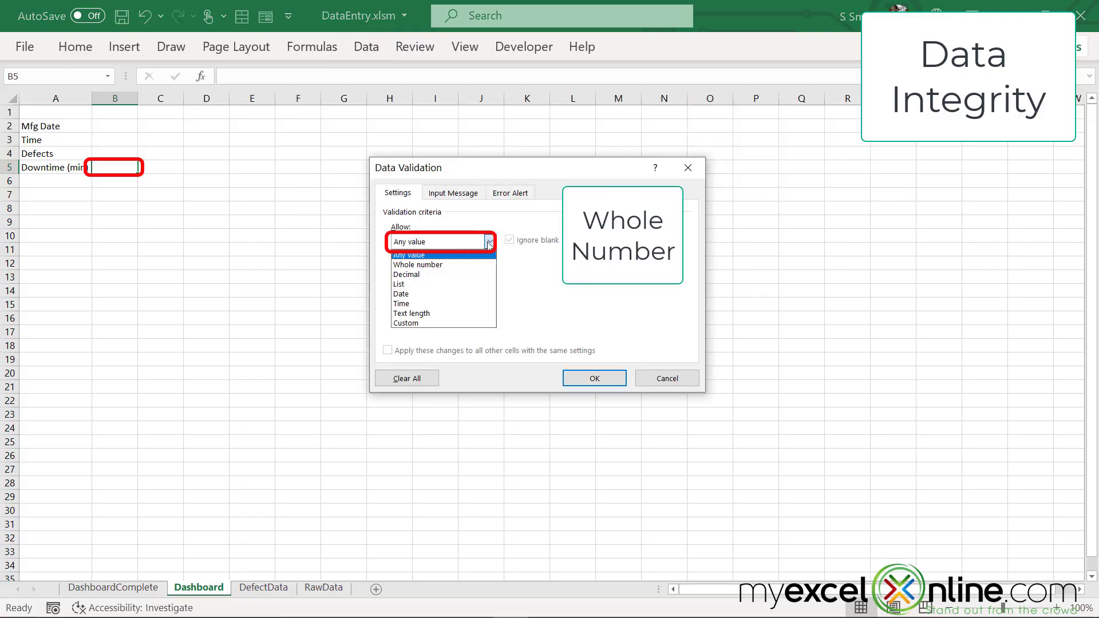
{"action": "left_click", "coordinate": [470, 266]}
- Require Downtime values less than or equal to 60 and move below the form
{"action": "left_click", "coordinate": [489, 272]}
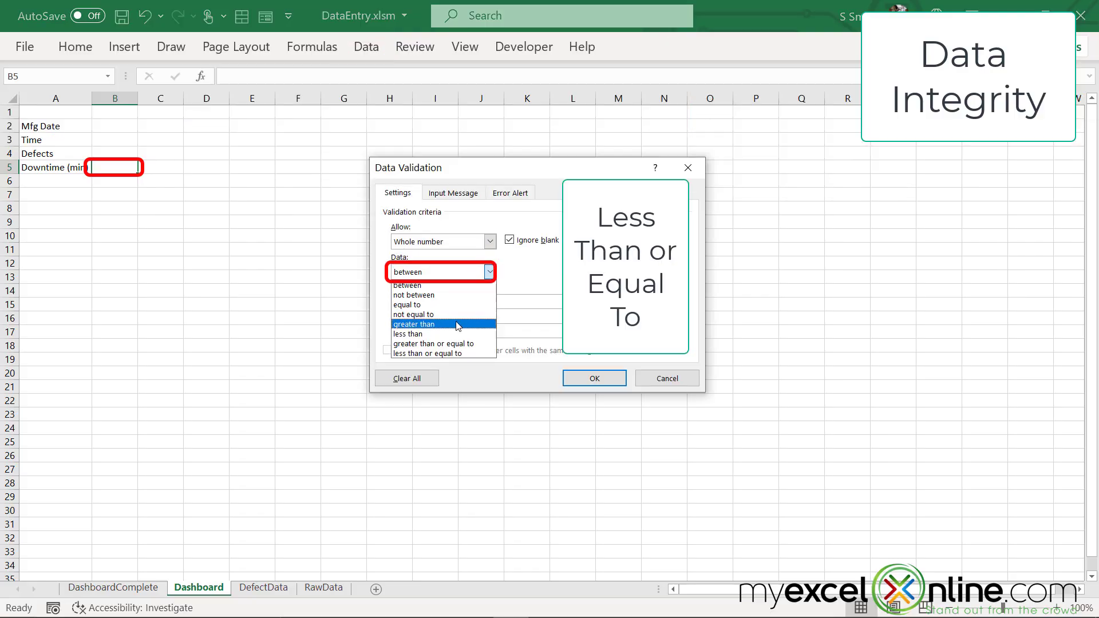
{"action": "left_click", "coordinate": [455, 353]}
{"action": "left_click", "coordinate": [418, 301]}
{"action": "type", "text": "60"}
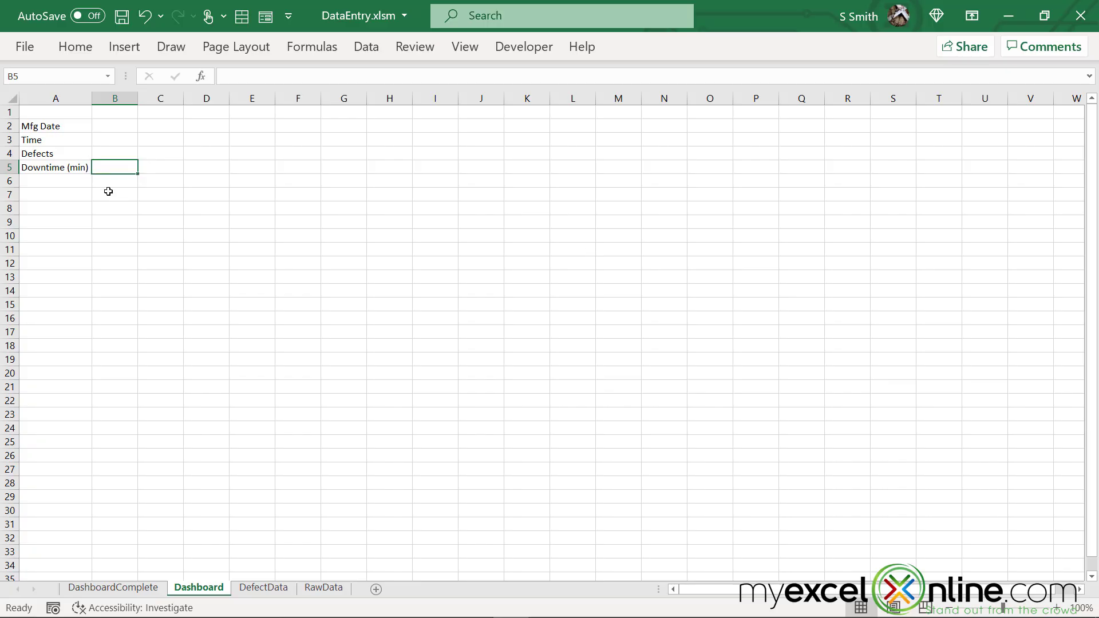
{"action": "key", "text": "Down"}
{"action": "key", "text": "Down"}
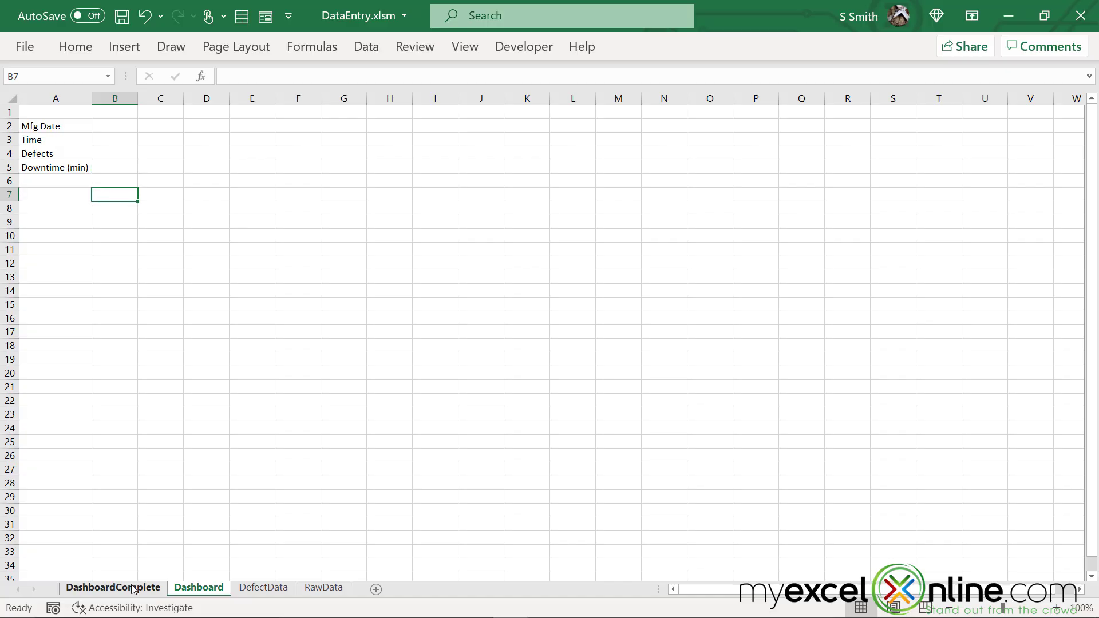
{"action": "left_click", "coordinate": [133, 589]}
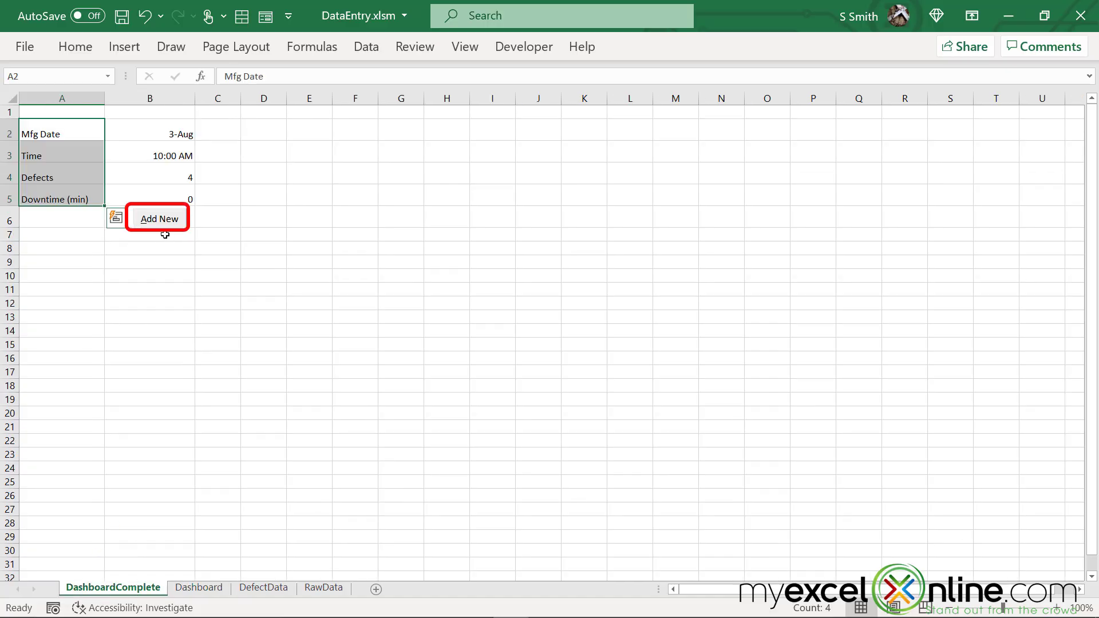
{"action": "left_click", "coordinate": [199, 588]}
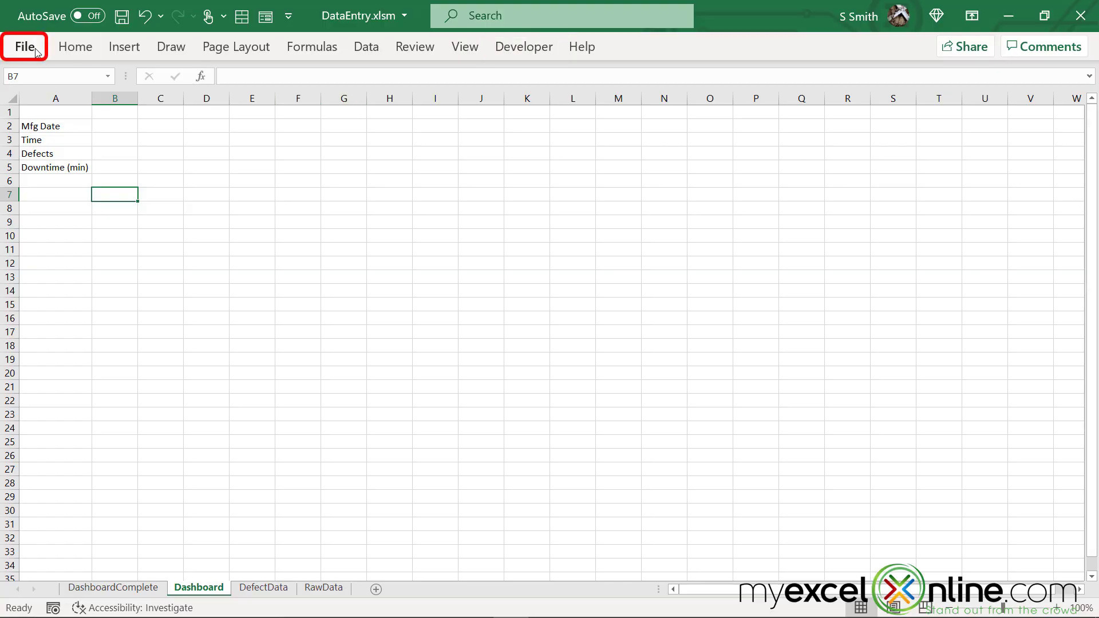
- Enable the Developer tab under Main Tabs in Excel Options > Customize Ribbon
{"action": "left_click", "coordinate": [35, 48]}
{"action": "left_click", "coordinate": [35, 589]}
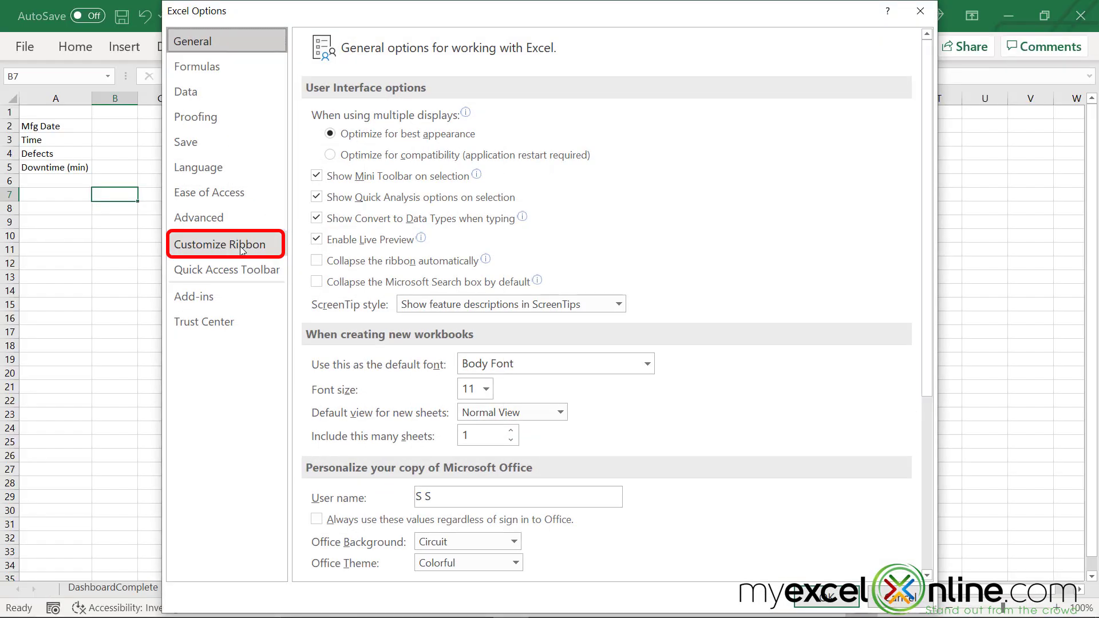
{"action": "left_click", "coordinate": [240, 247]}
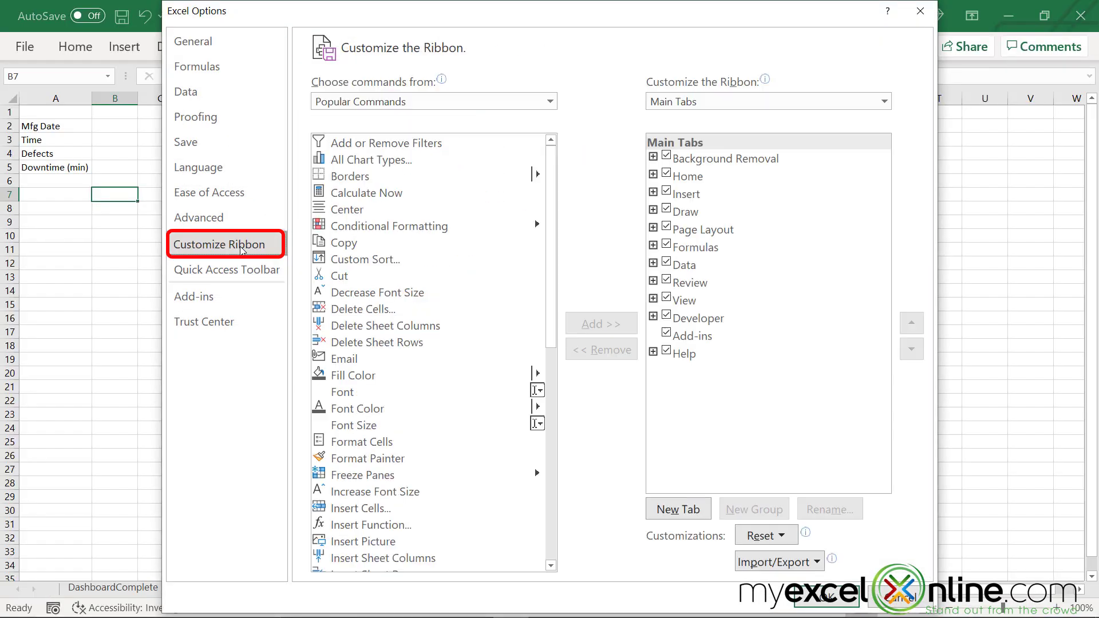
{"action": "left_click", "coordinate": [550, 101]}
{"action": "left_click", "coordinate": [338, 219]}
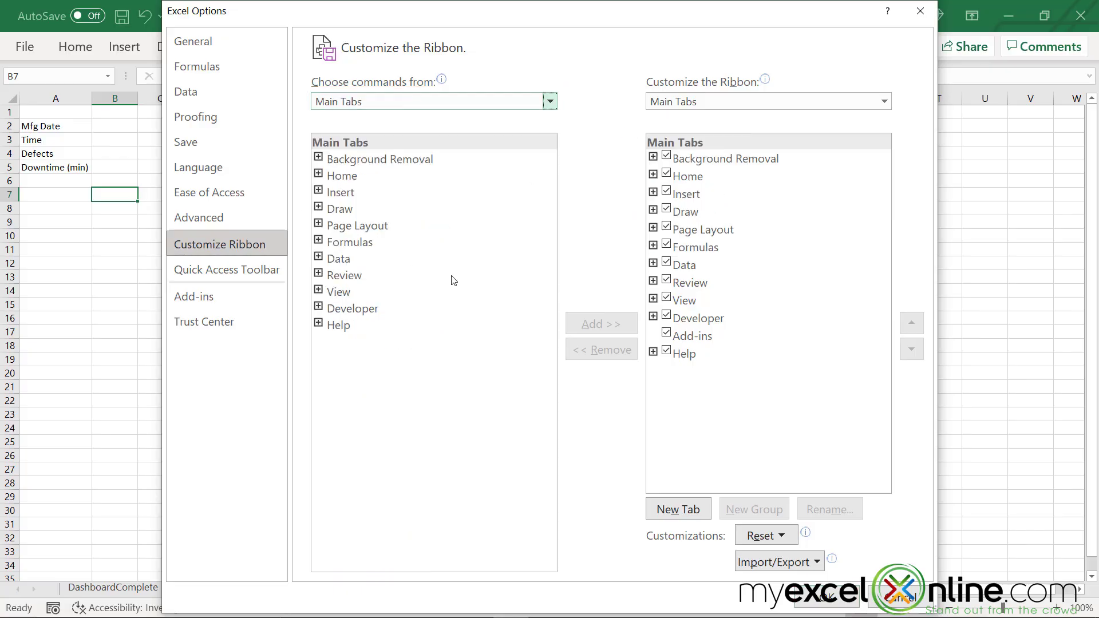
{"action": "left_click", "coordinate": [377, 311]}
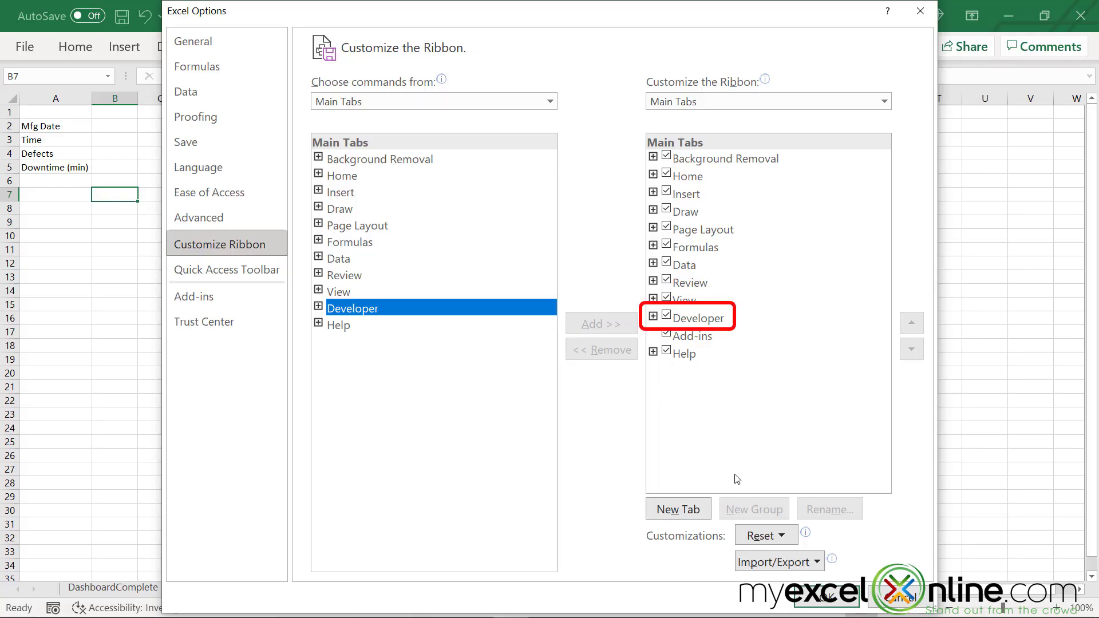
{"action": "left_click", "coordinate": [826, 597]}
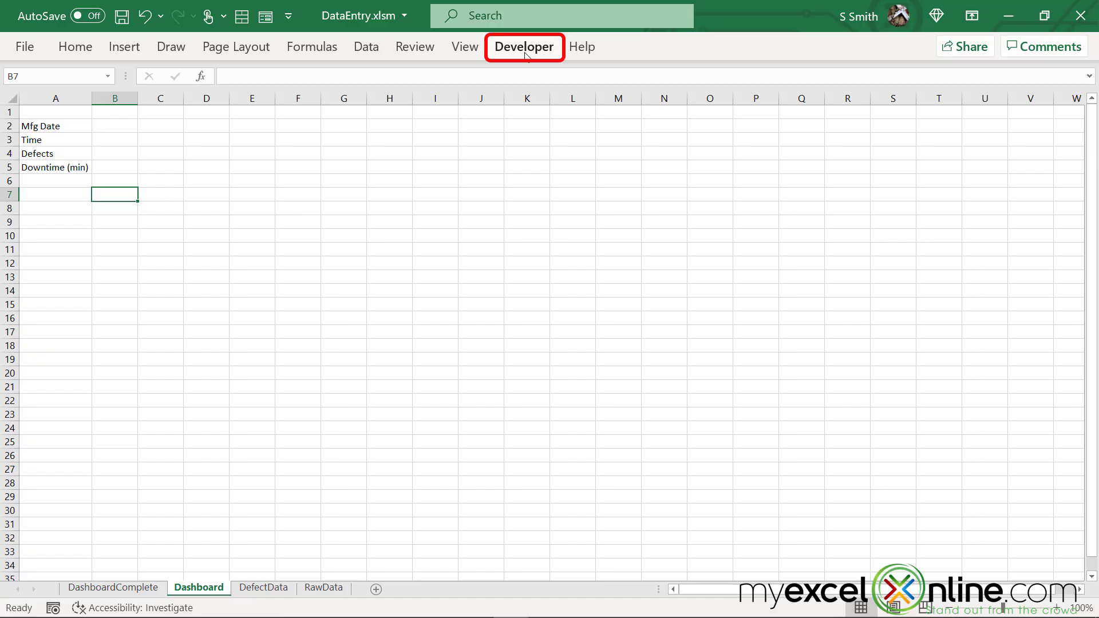
- With Design Mode on, draw an ActiveX command button around cell B7
{"action": "left_click", "coordinate": [524, 48]}
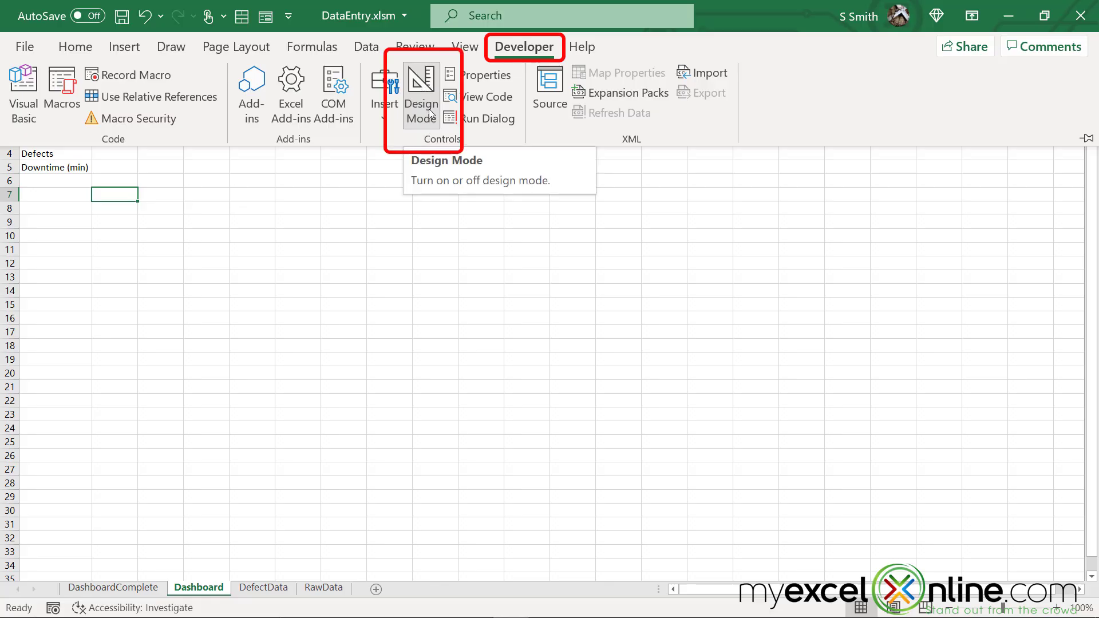
{"action": "left_click", "coordinate": [423, 93]}
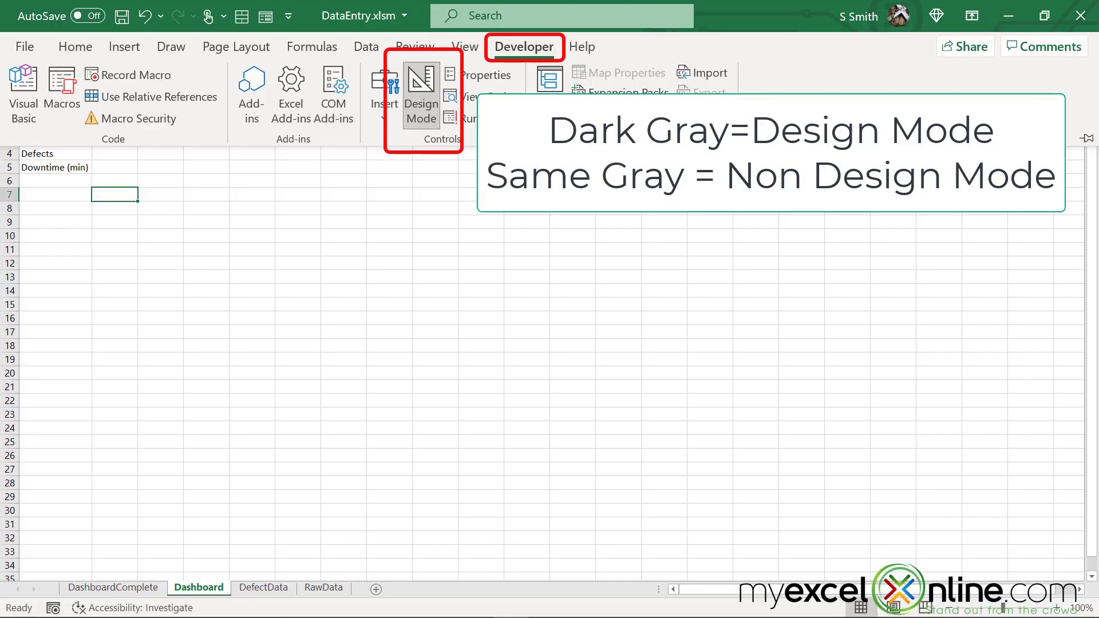
{"action": "left_click", "coordinate": [410, 88]}
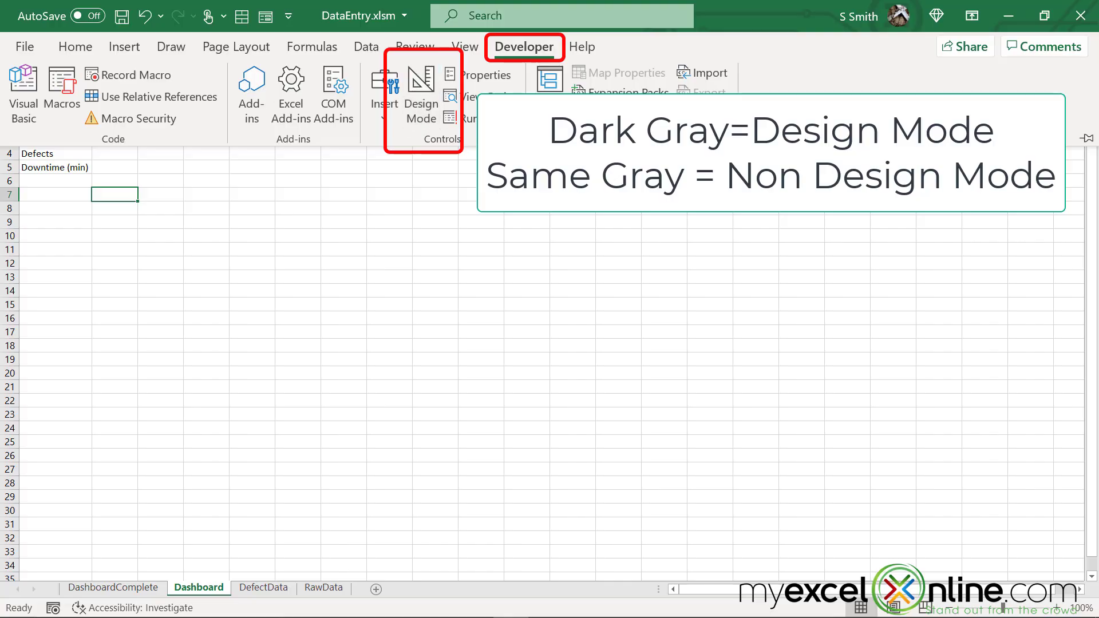
{"action": "left_click", "coordinate": [417, 87]}
{"action": "left_click", "coordinate": [383, 118]}
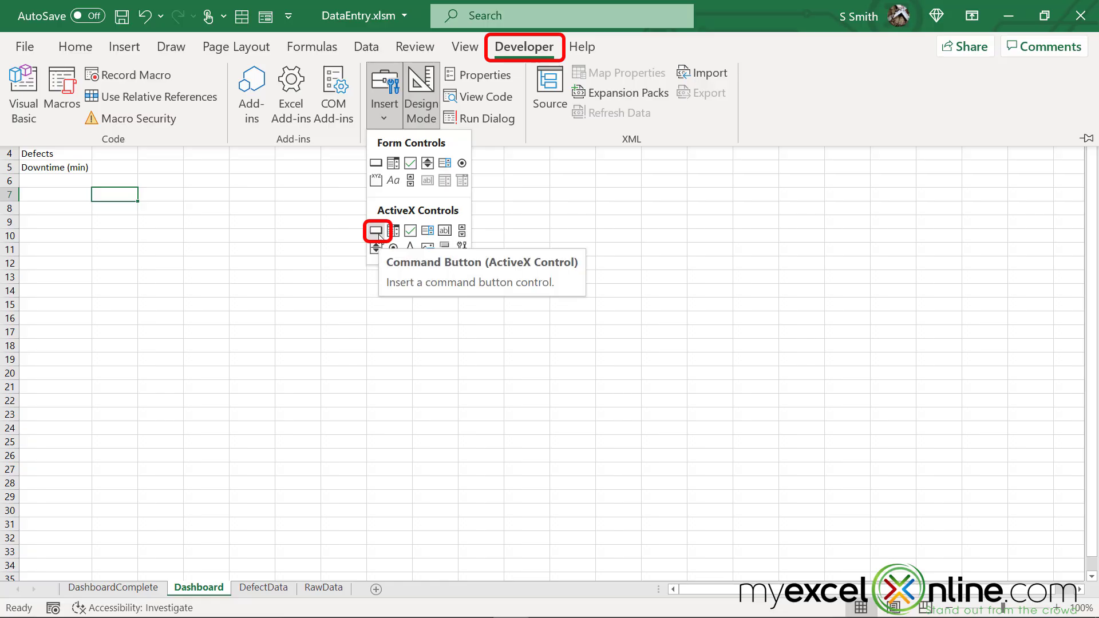
{"action": "left_click", "coordinate": [378, 232]}
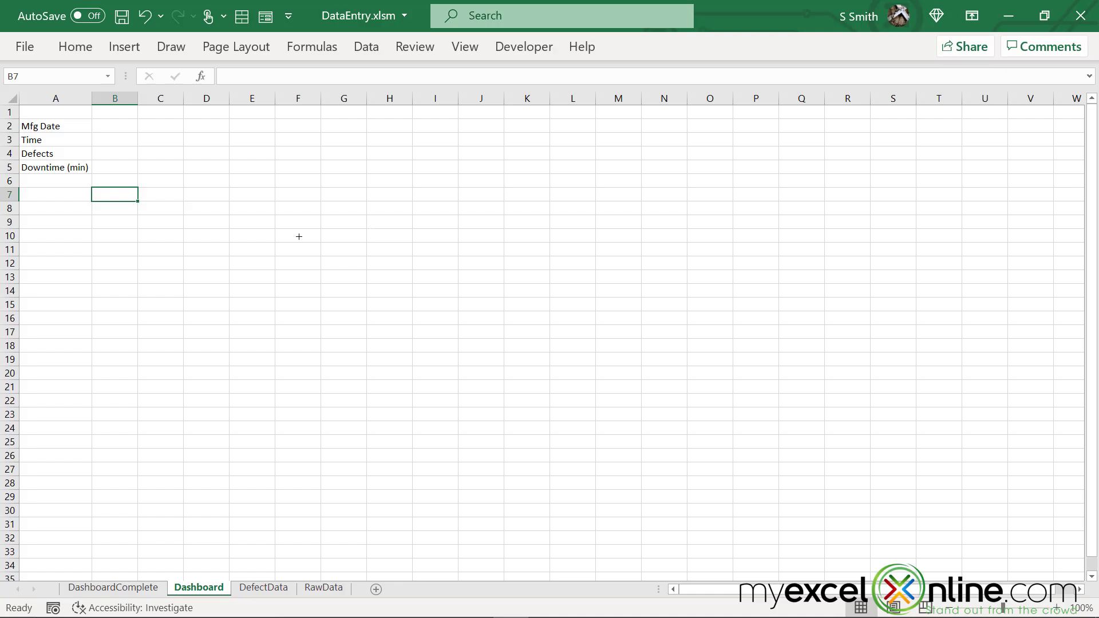
{"action": "left_click_drag", "start_coordinate": [87, 187], "coordinate": [140, 212]}
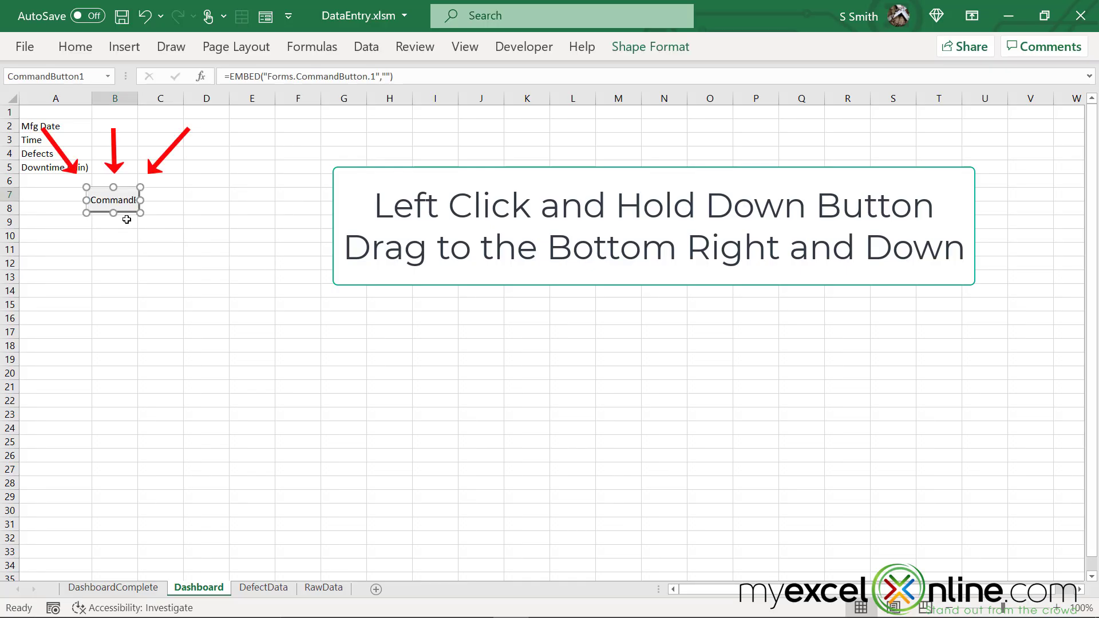
- Rename the command button to cmdAdd in its Properties window
{"action": "right_click", "coordinate": [127, 218]}
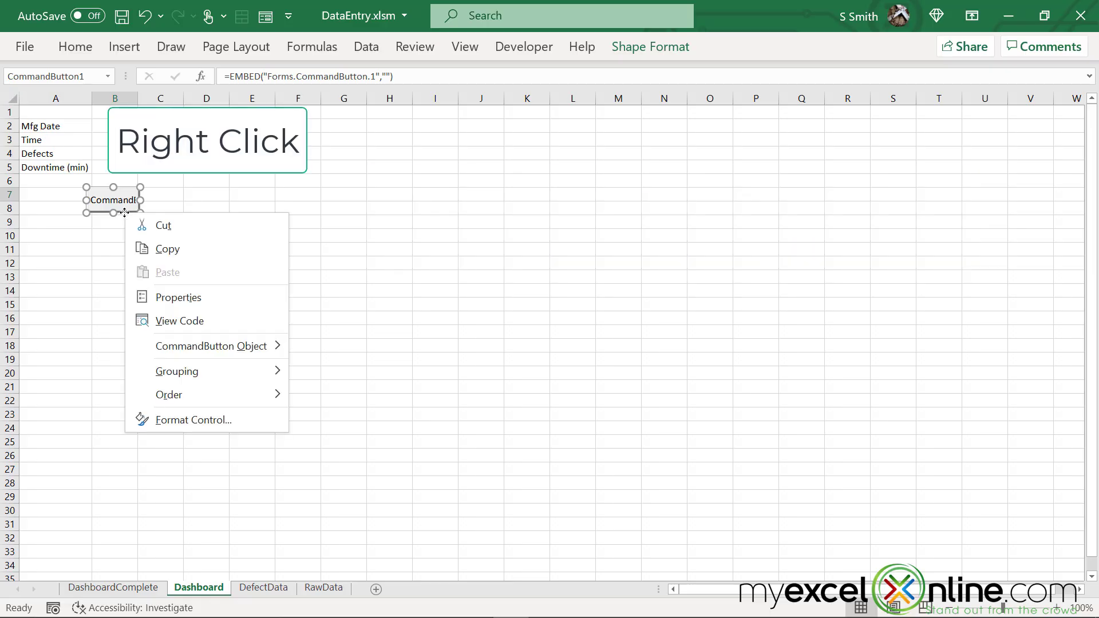
{"action": "left_click", "coordinate": [196, 296]}
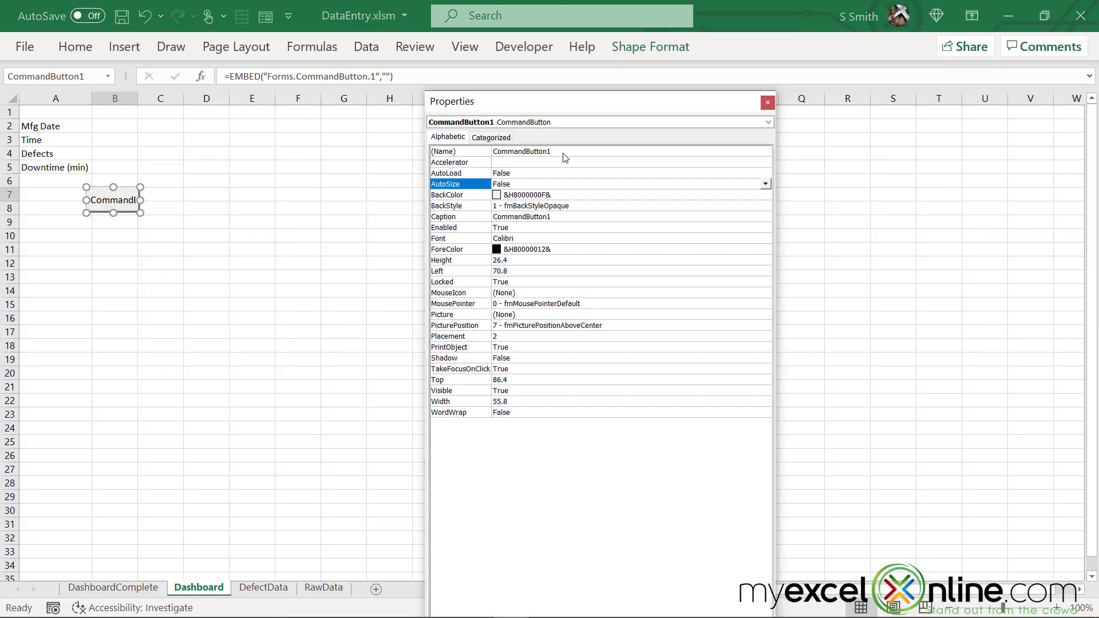
{"action": "left_click", "coordinate": [562, 155]}
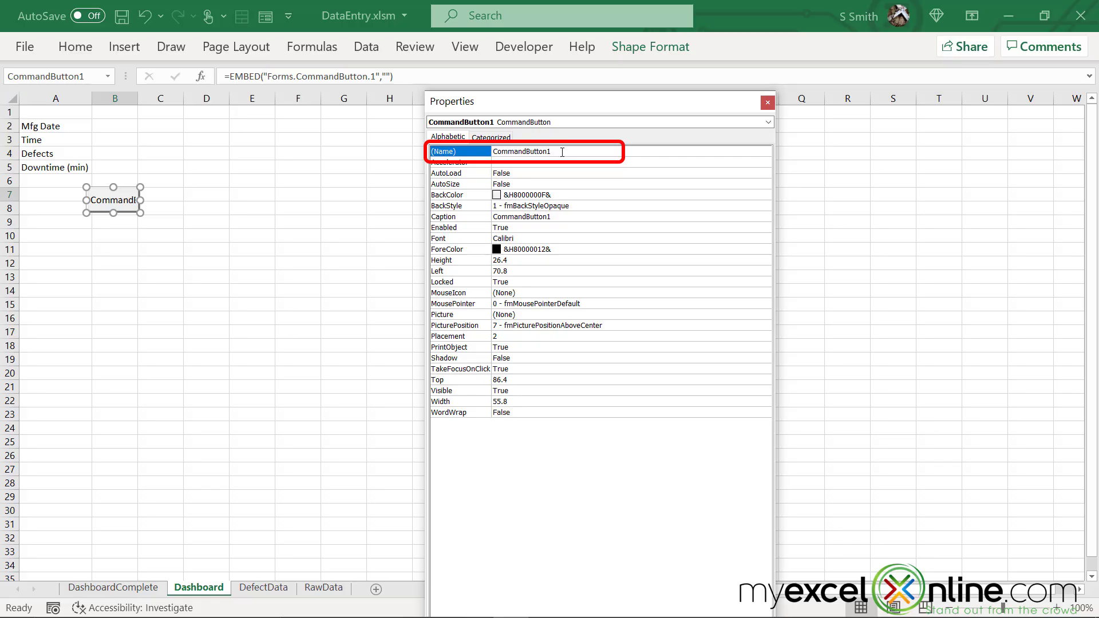
{"action": "left_click", "coordinate": [469, 151]}
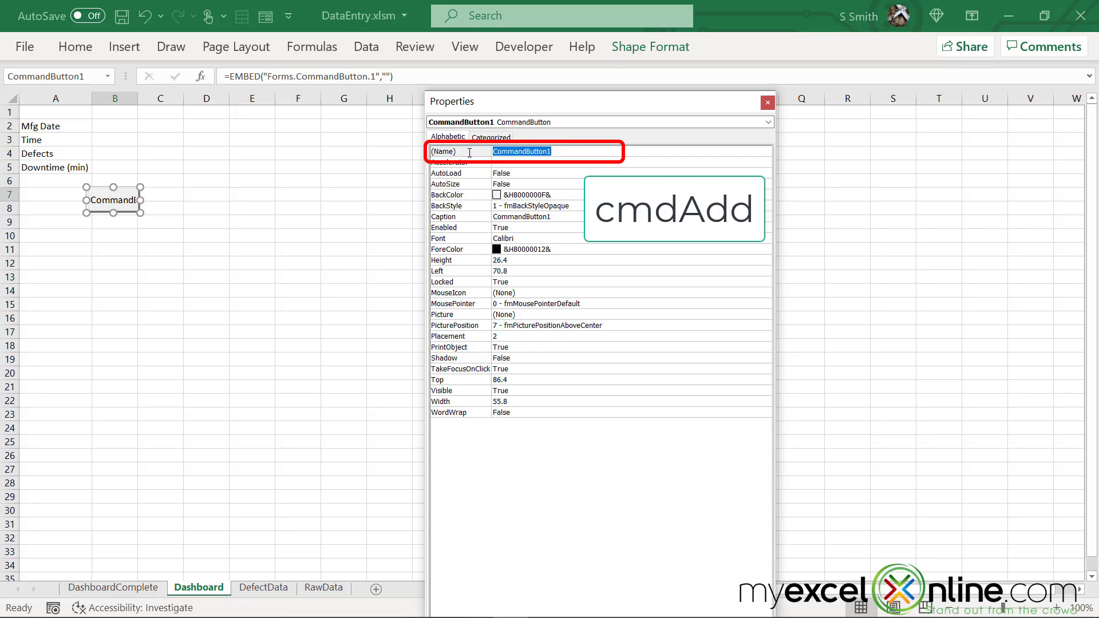
{"action": "type", "text": "cmd"}
{"action": "type", "text": "Add"}
{"action": "key", "text": "Return"}
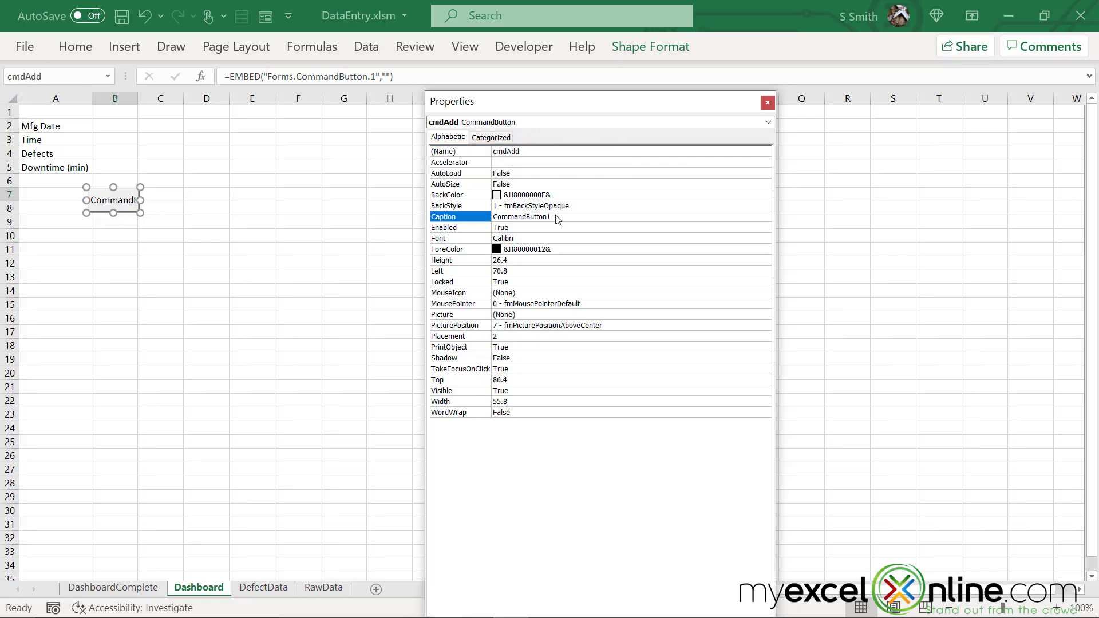
- Set the button's Caption to Add New
{"action": "left_click", "coordinate": [554, 216]}
{"action": "double_click", "coordinate": [554, 217]}
{"action": "type", "text": "Add New"}
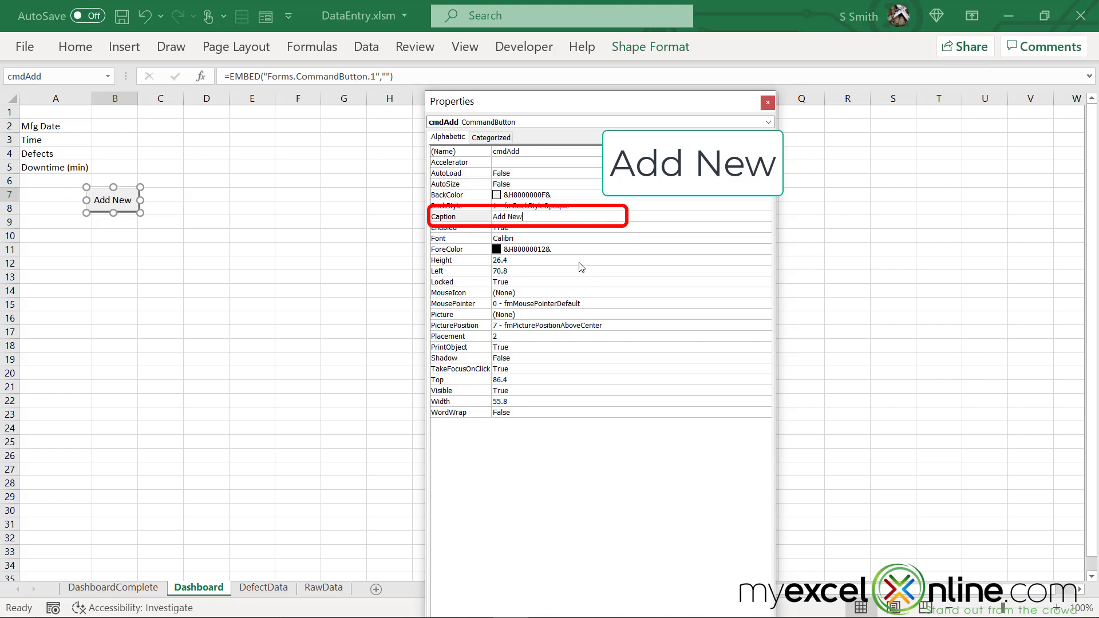
{"action": "left_click", "coordinate": [577, 270]}
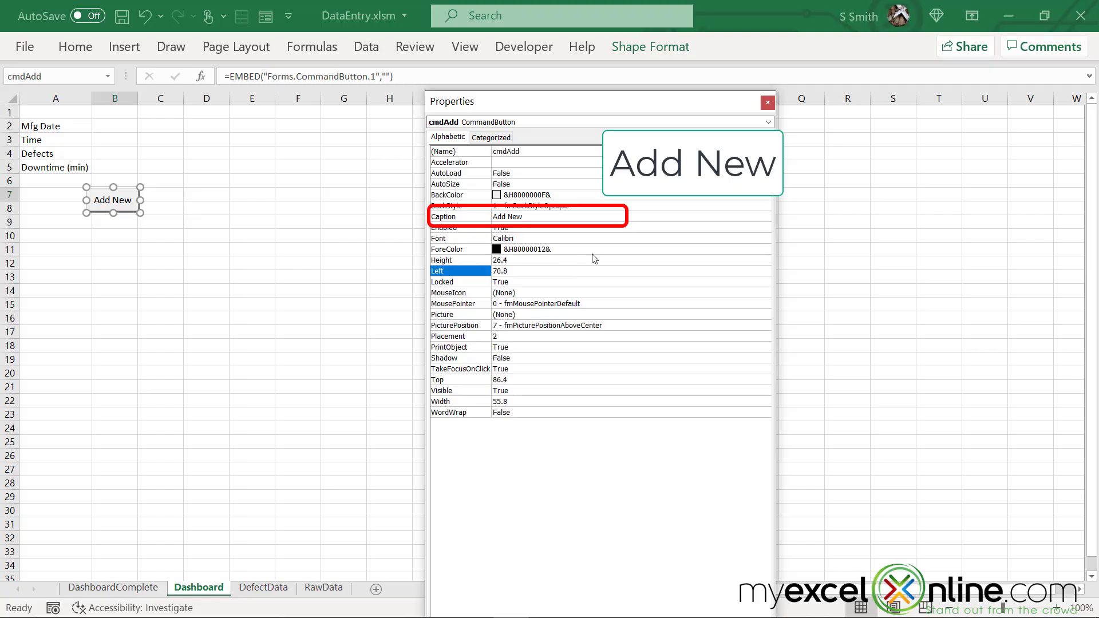
- Close the Properties window and view the cmdAdd_Click code behind the Add New button
{"action": "left_click", "coordinate": [768, 103]}
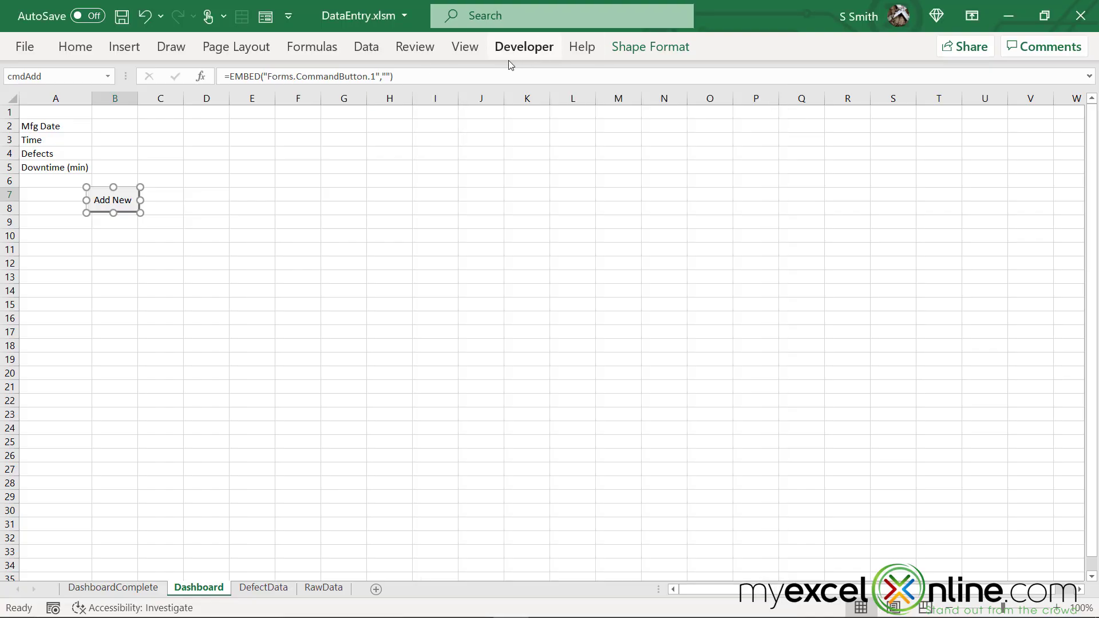
{"action": "right_click", "coordinate": [124, 206]}
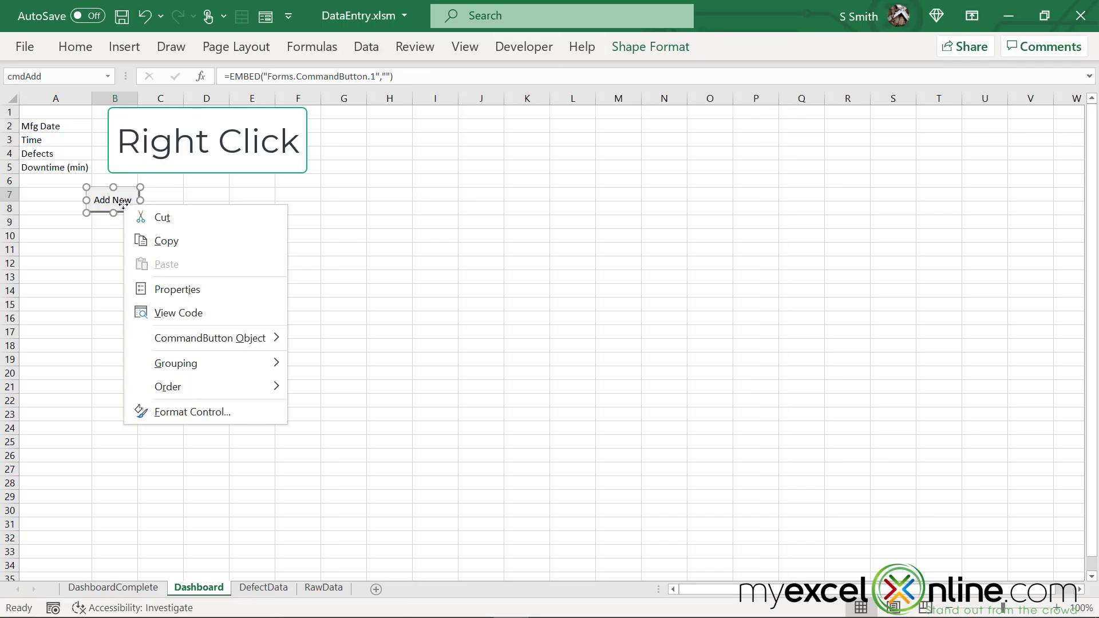
{"action": "left_click", "coordinate": [166, 317]}
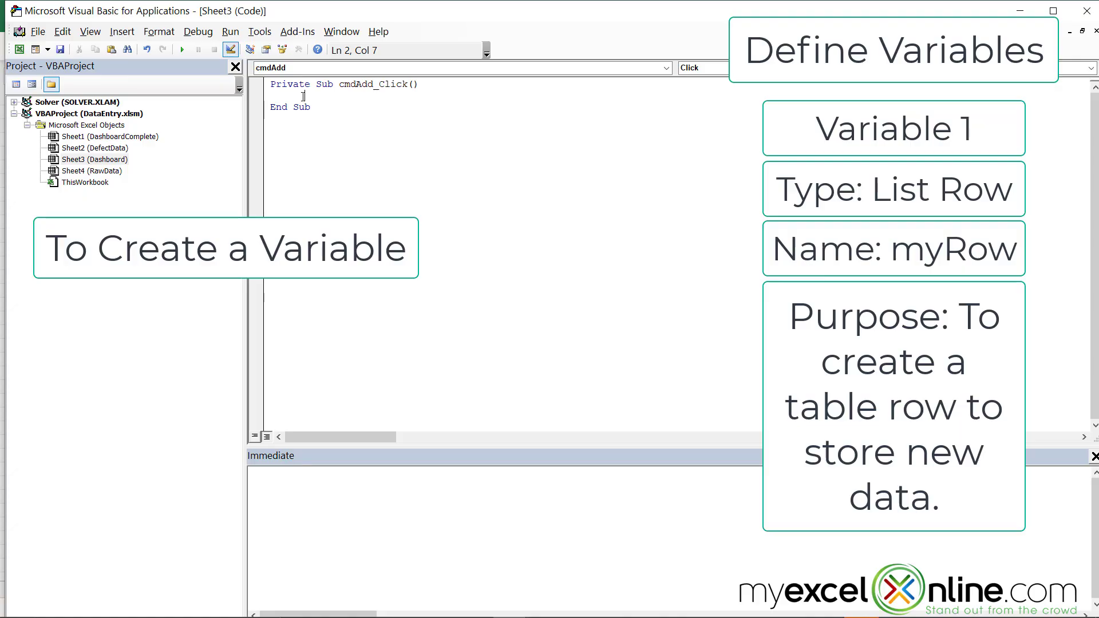
{"action": "type", "text": "dim"}
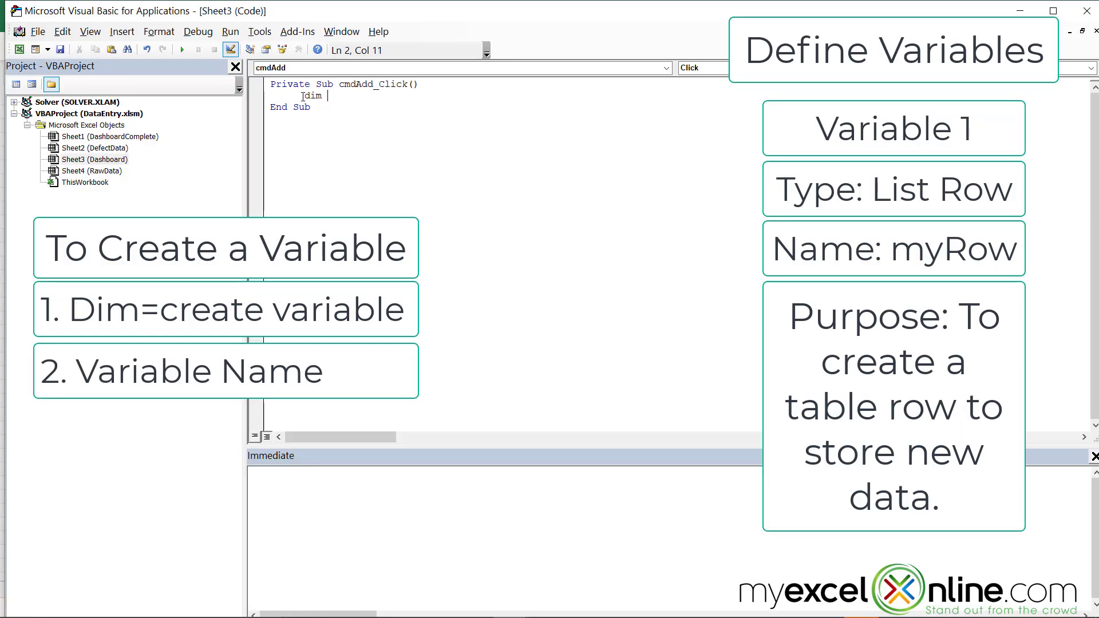
{"action": "type", "text": "myRow as"}
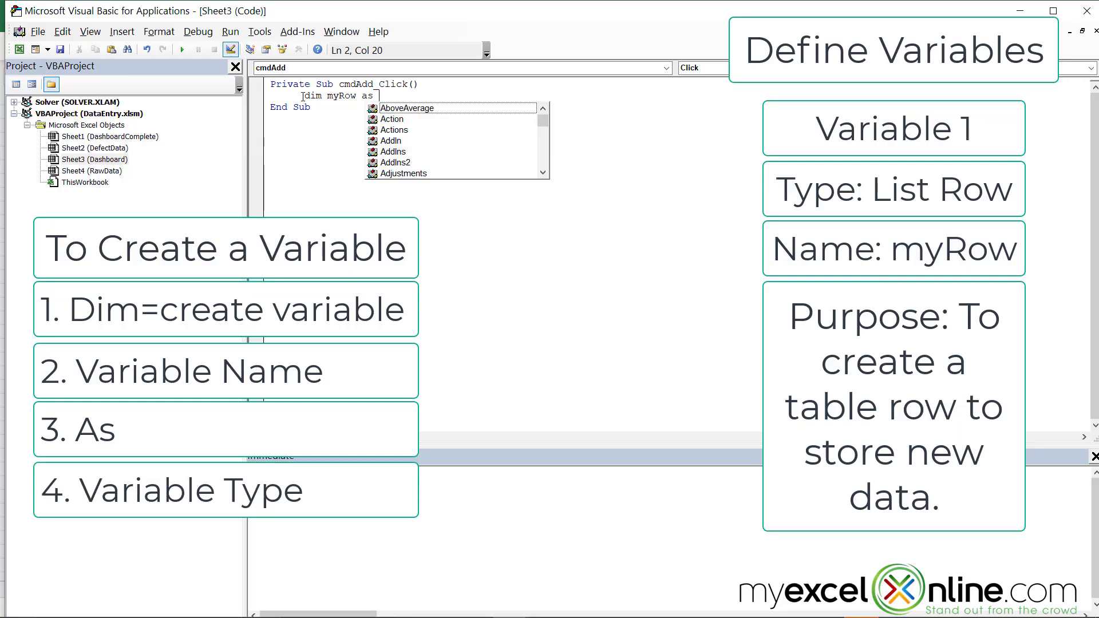
{"action": "type", "text": "listrow"}
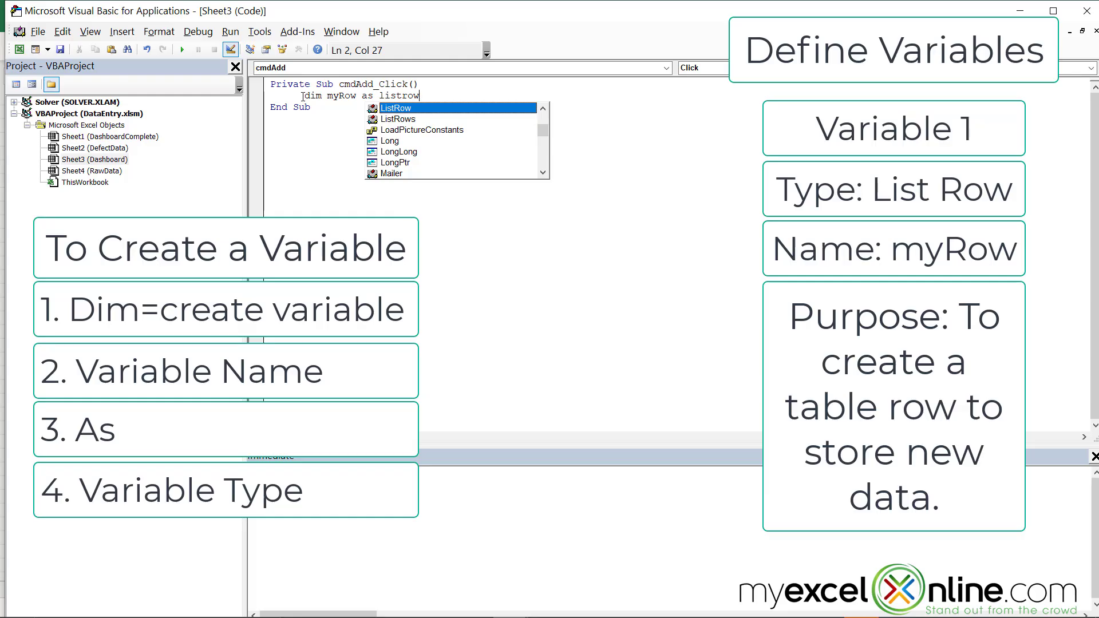
- Declare Dim myRow As ListRow and Dim intRows As Integer in cmdAdd_Click
{"action": "key", "text": "Return"}
{"action": "type", "text": "dim int"}
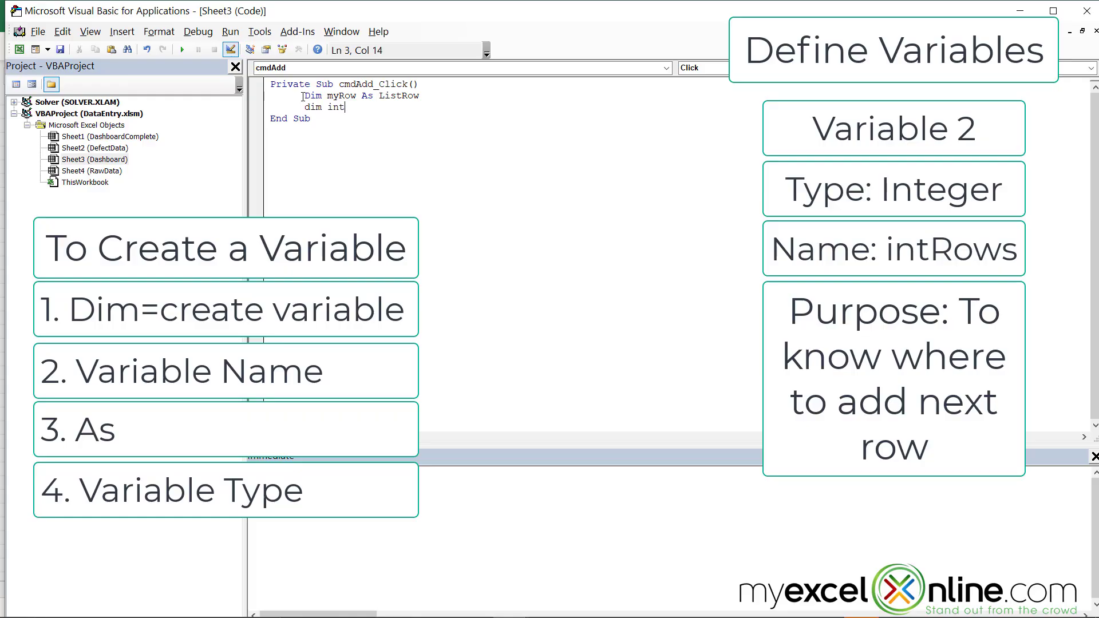
{"action": "type", "text": "Rows "}
{"action": "type", "text": "as Integer"}
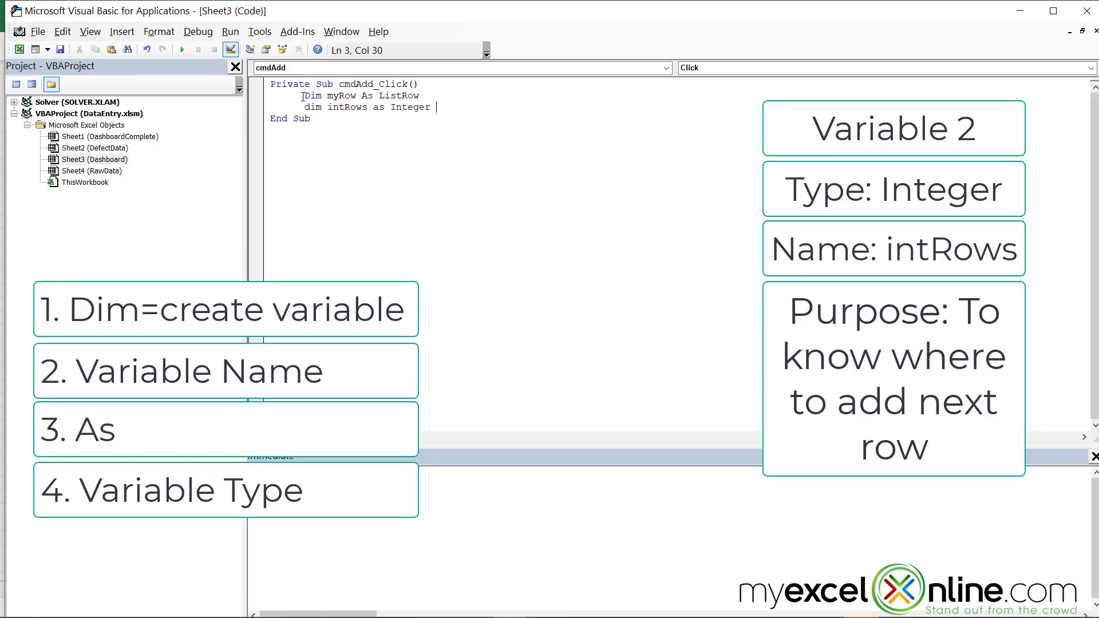
{"action": "key", "text": "Return"}
{"action": "key", "text": "Return"}
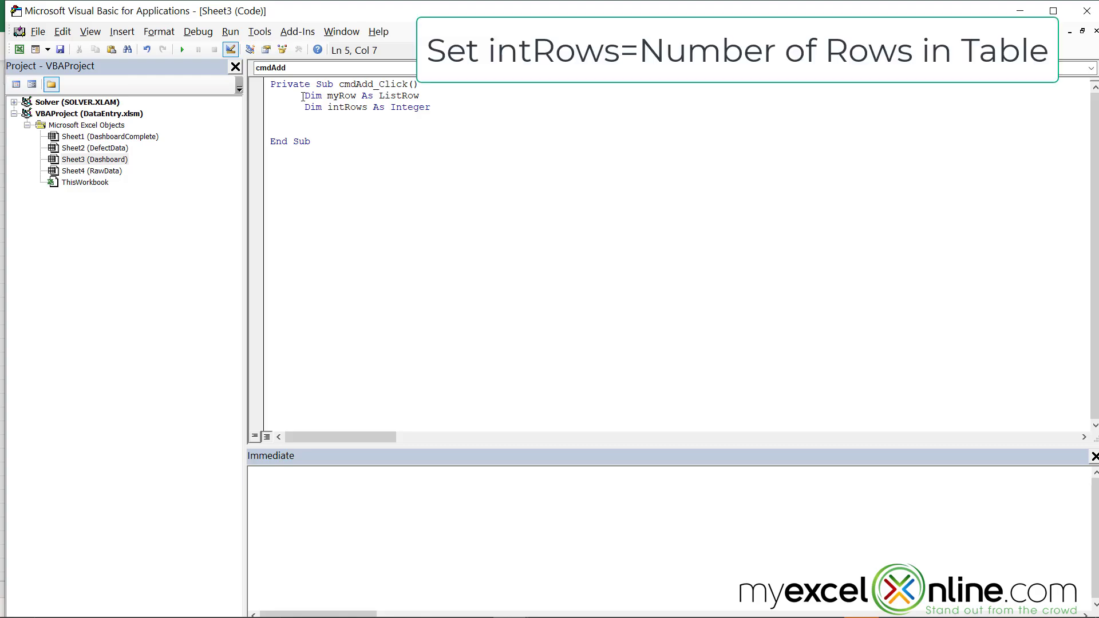
{"action": "type", "text": "introws"}
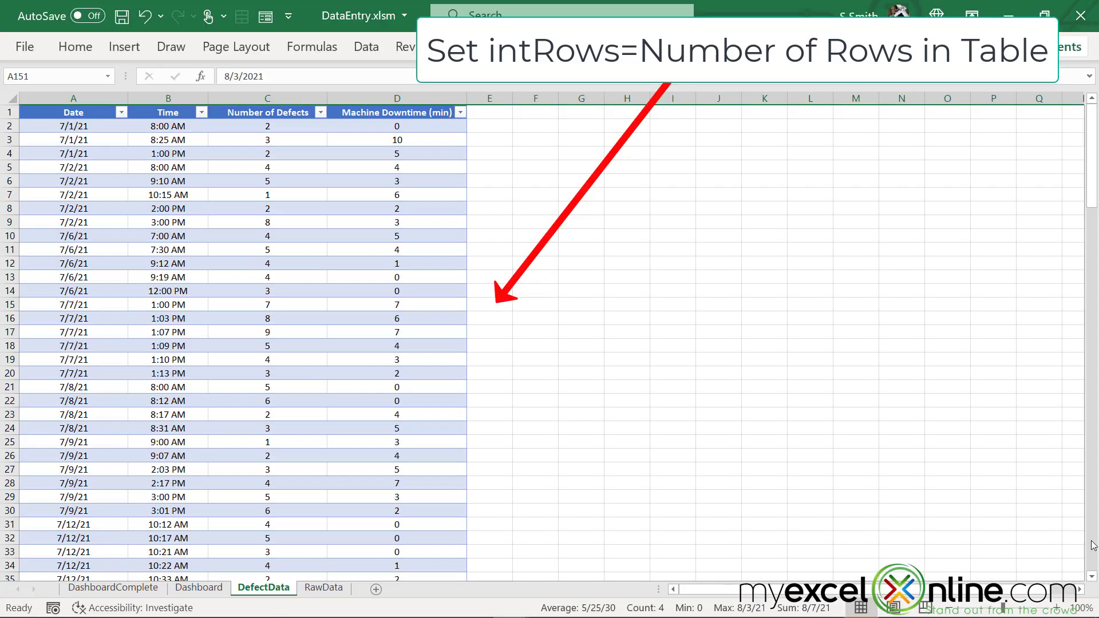
{"action": "scroll", "coordinate": [1092, 547], "scroll_direction": "down", "scroll_amount": 12}
{"action": "scroll", "coordinate": [549, 344], "scroll_direction": "down", "scroll_amount": 20}
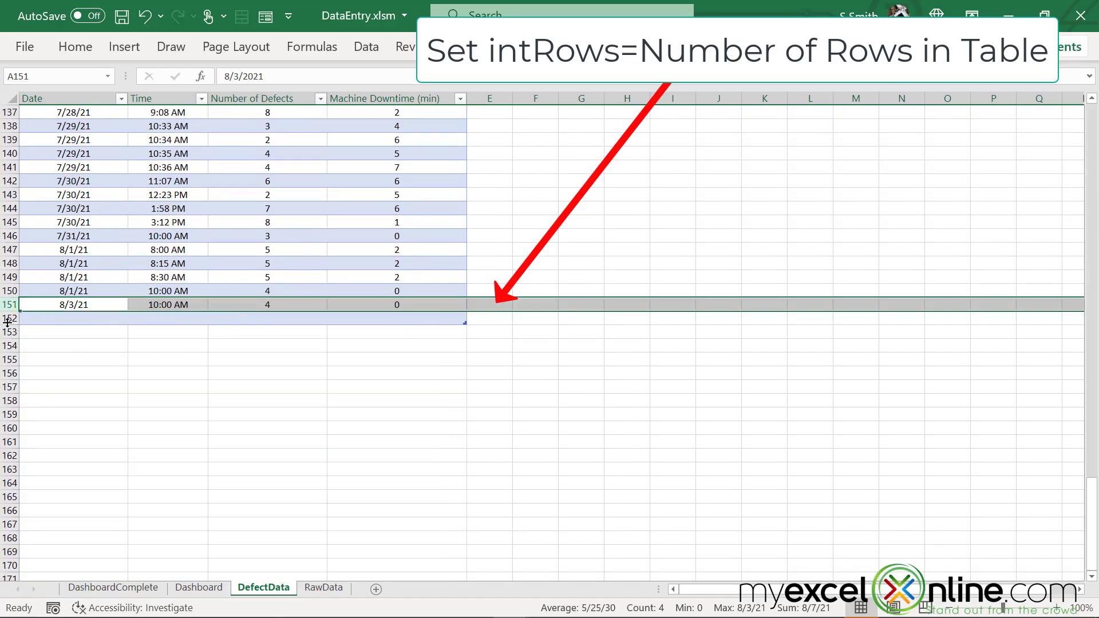
- Check the empty row below the DefectData table and start the introws= line
{"action": "left_click", "coordinate": [8, 319]}
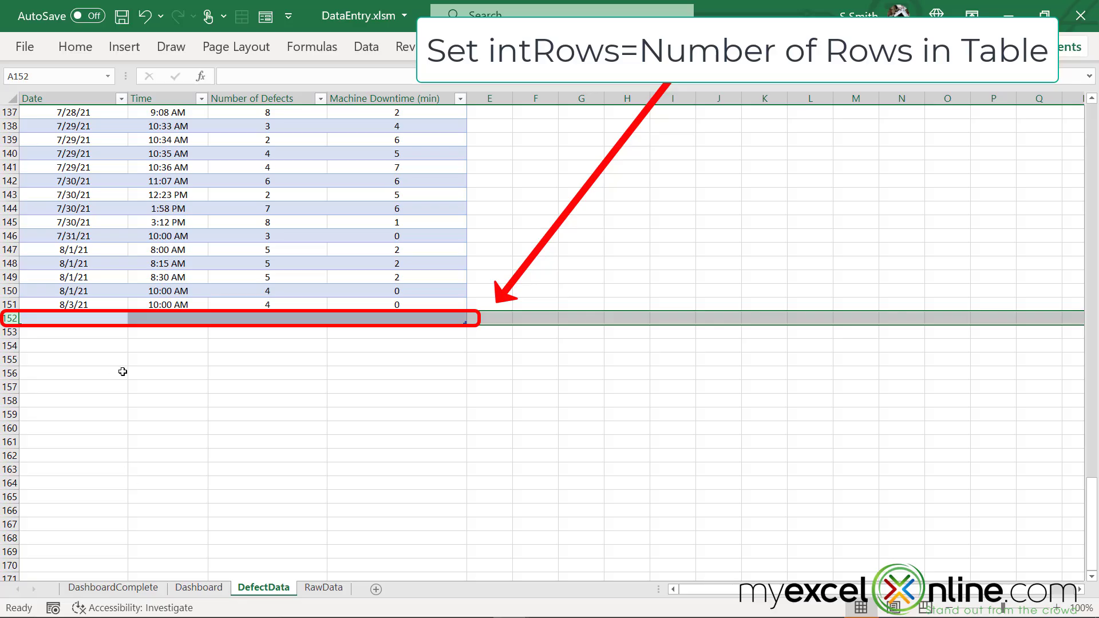
{"action": "key", "text": "alt+F11"}
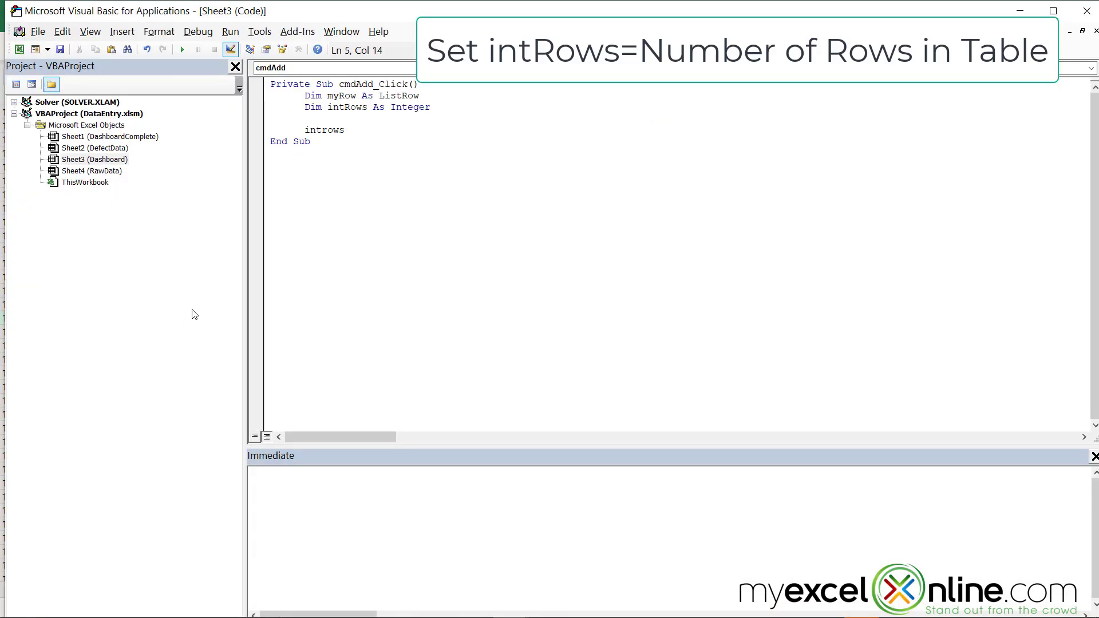
{"action": "key", "text": "alt+F11"}
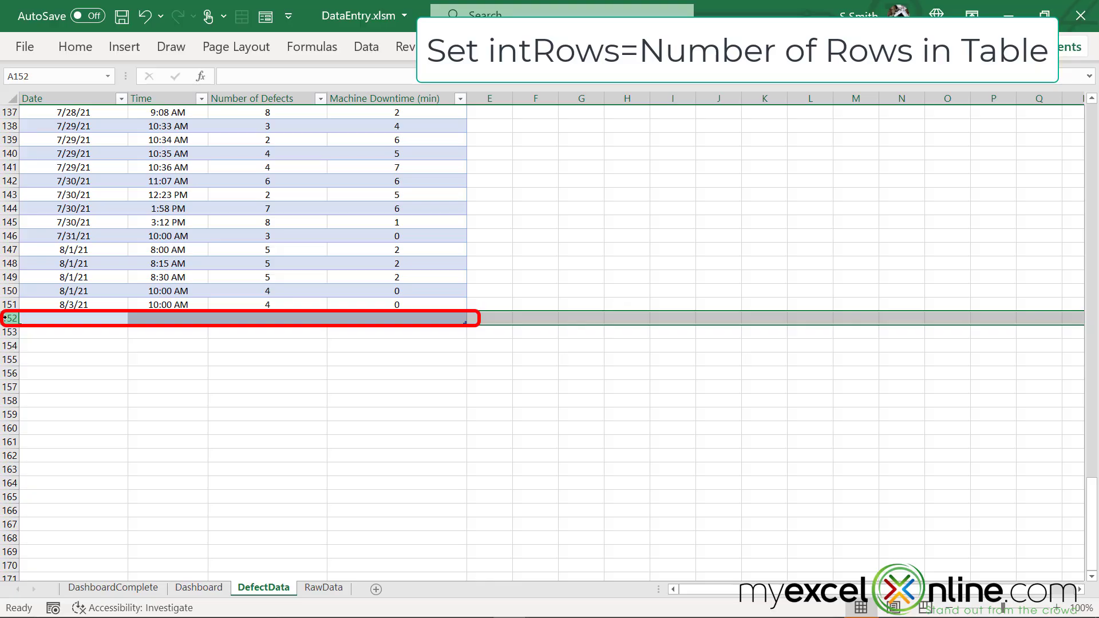
- Continue the intRows line with activeworkbook.worksheets("DefectData")
{"action": "key", "text": "alt+F11"}
{"action": "type", "text": "=activeworkbook"}
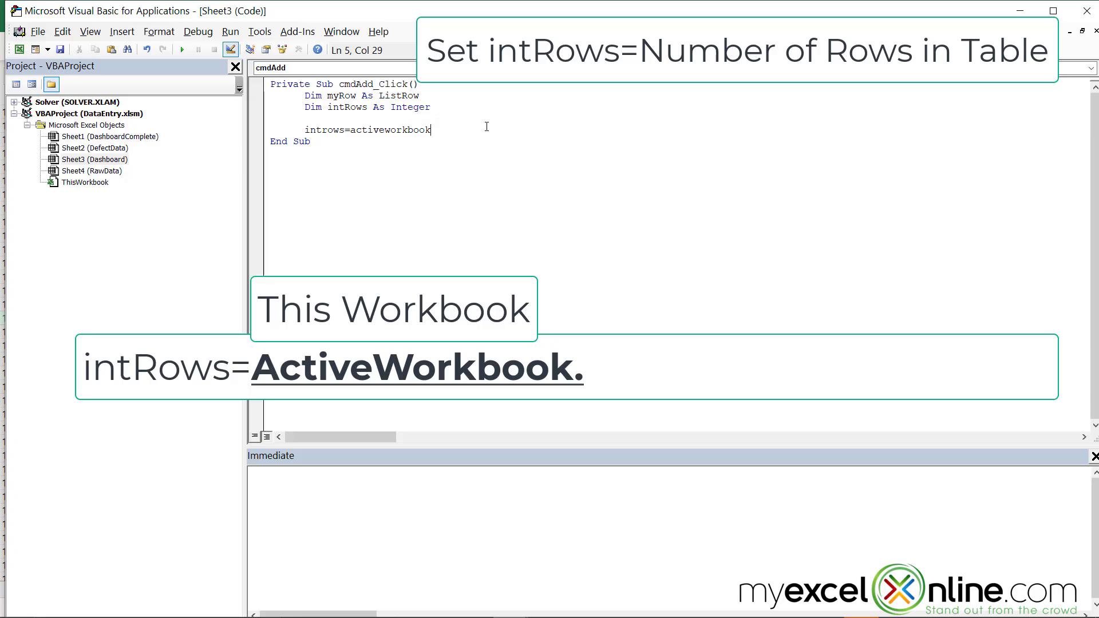
{"action": "type", "text": "."}
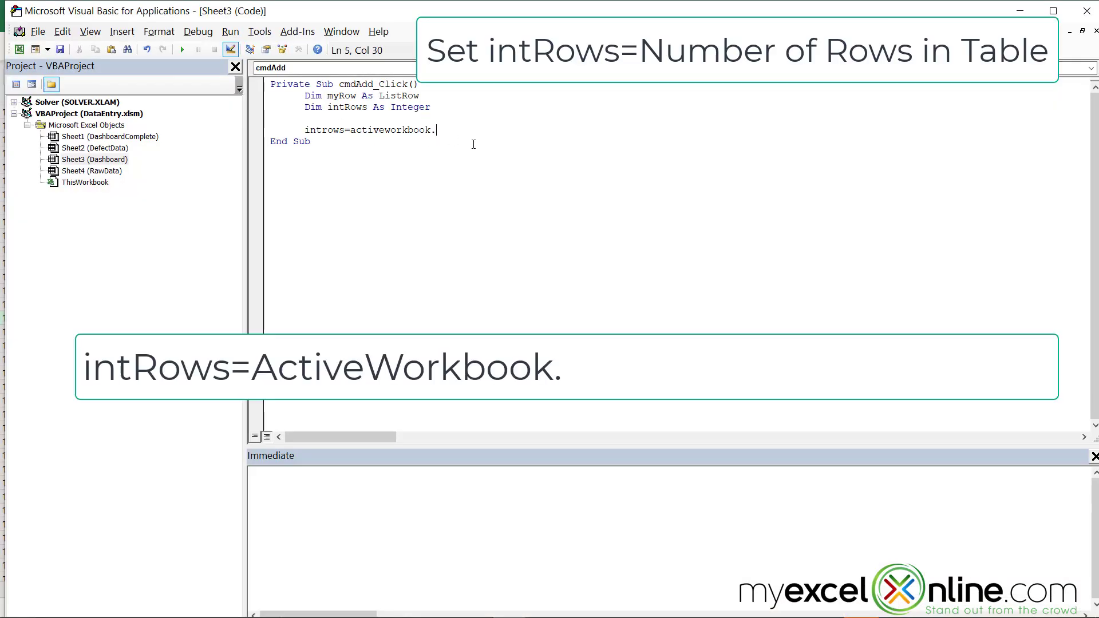
{"action": "type", "text": "worksheets"}
{"action": "type", "text": "("}
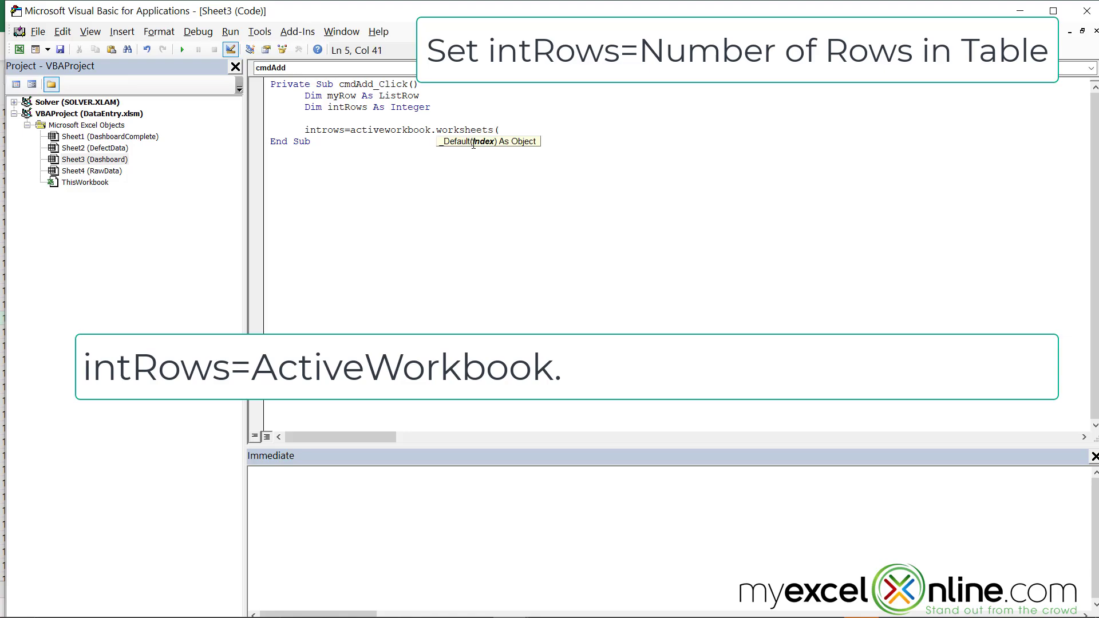
{"action": "type", "text": "\""}
{"action": "type", "text": "DefectData\")"}
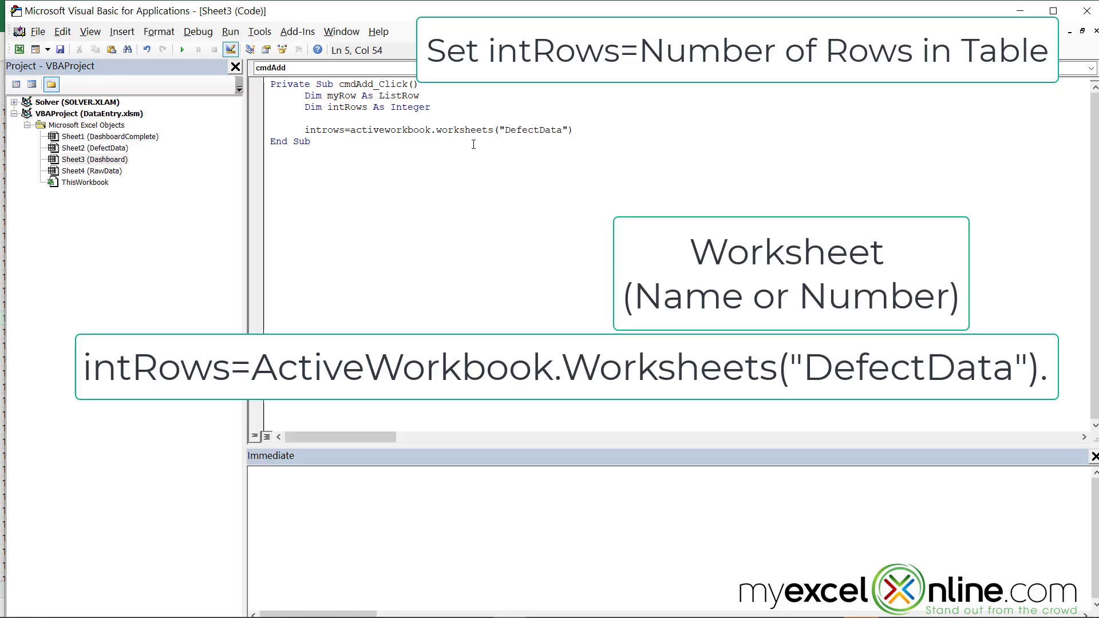
{"action": "type", "text": "."}
{"action": "key", "text": "alt+F11"}
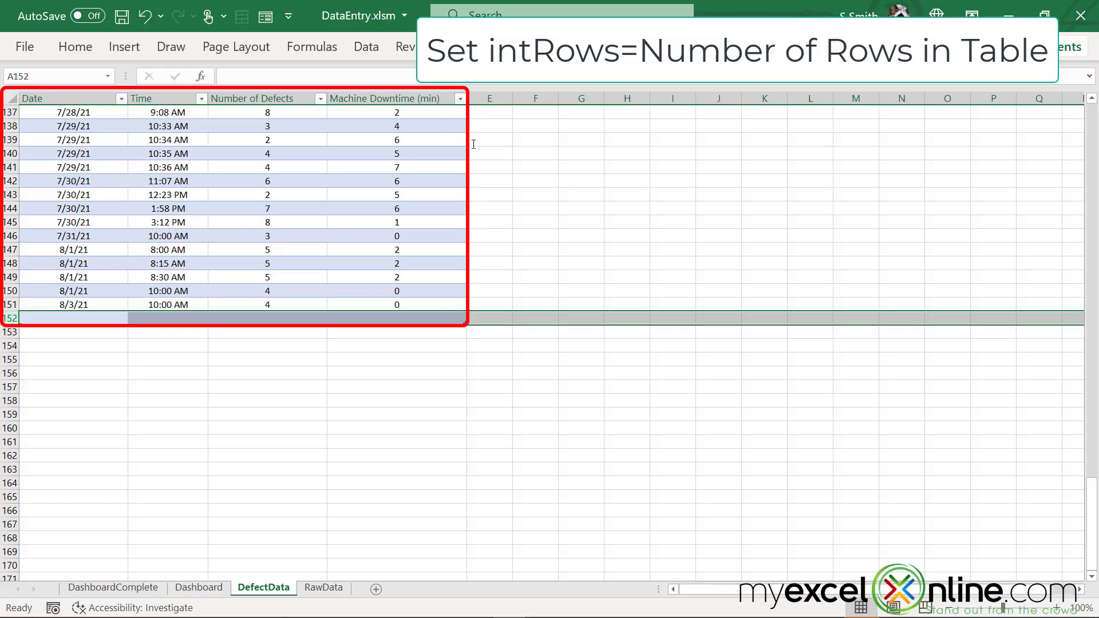
{"action": "left_click_drag", "start_coordinate": [1090, 491], "coordinate": [1091, 481]}
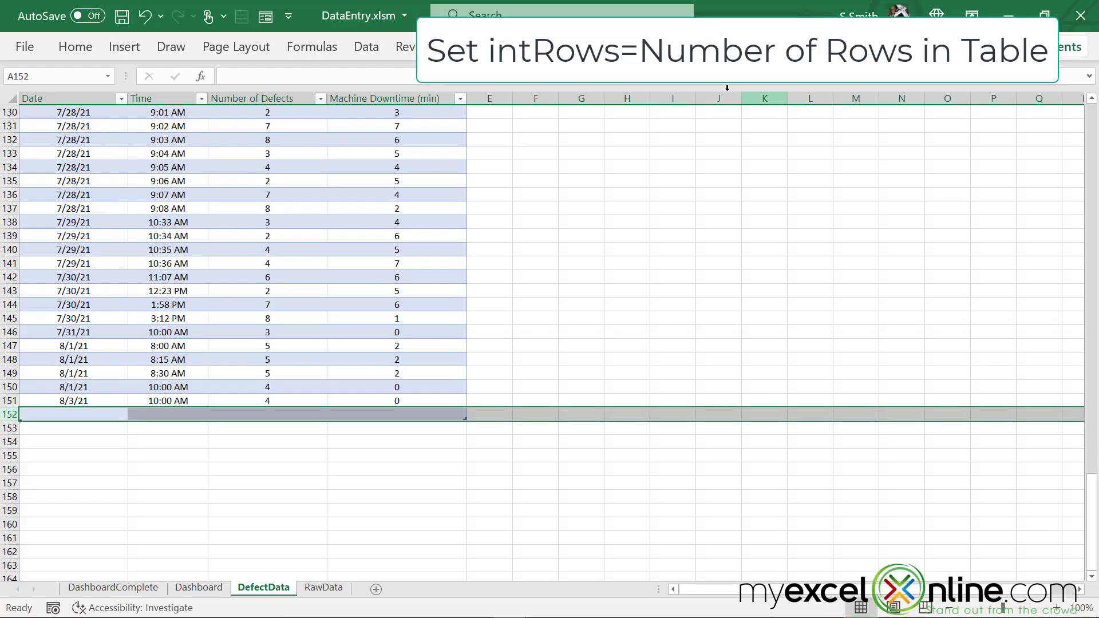
{"action": "left_click", "coordinate": [636, 46]}
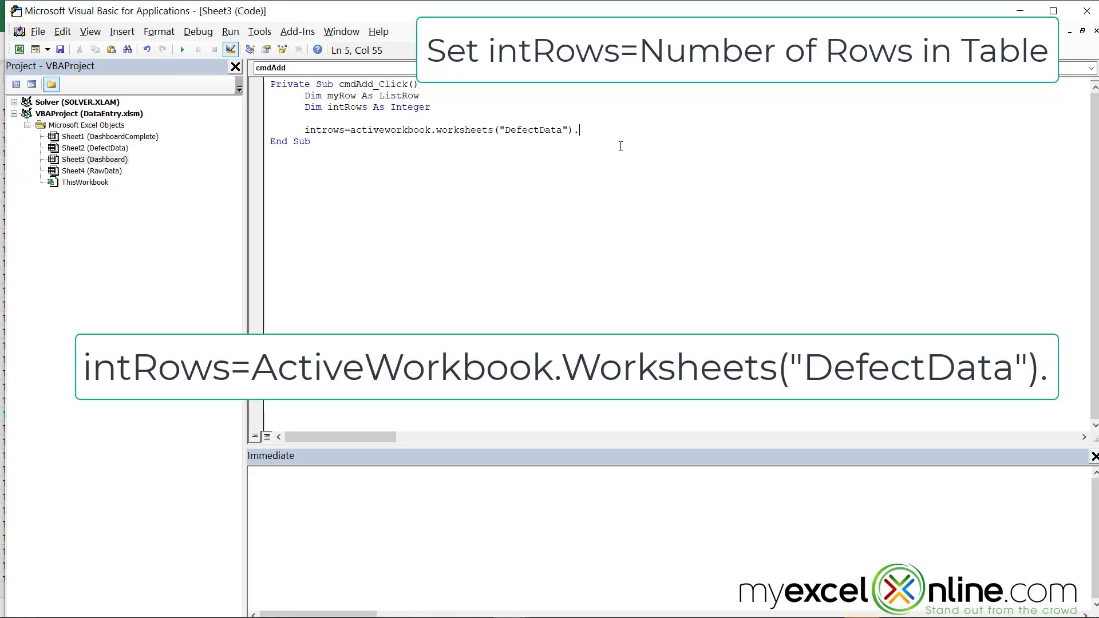
{"action": "type", "text": "listobects(\"tblDefects\")"}
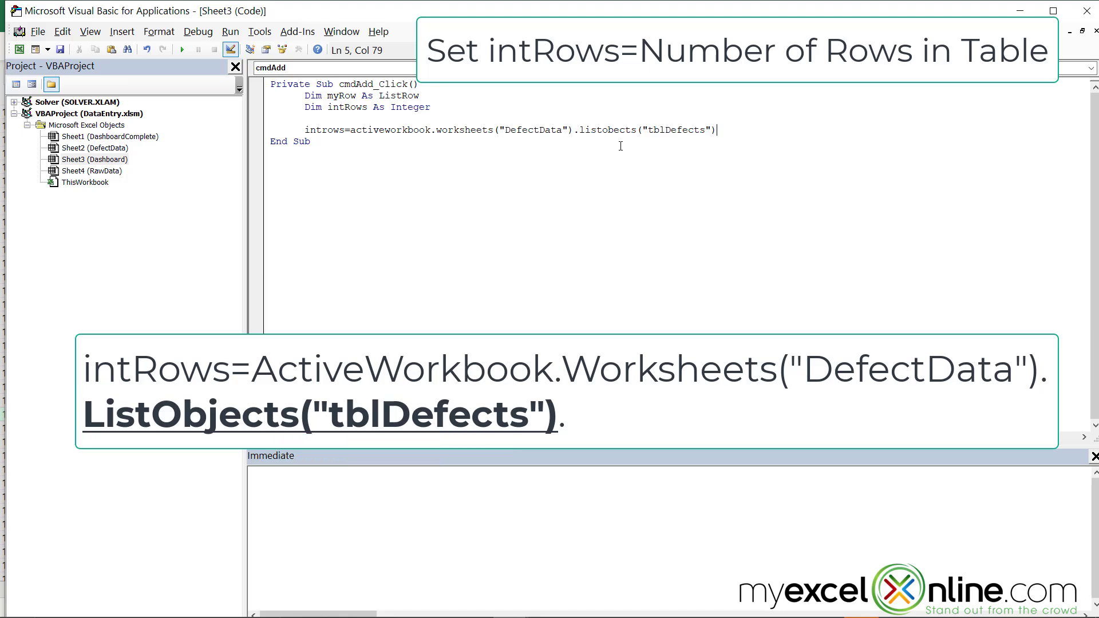
{"action": "type", "text": ".listrows"}
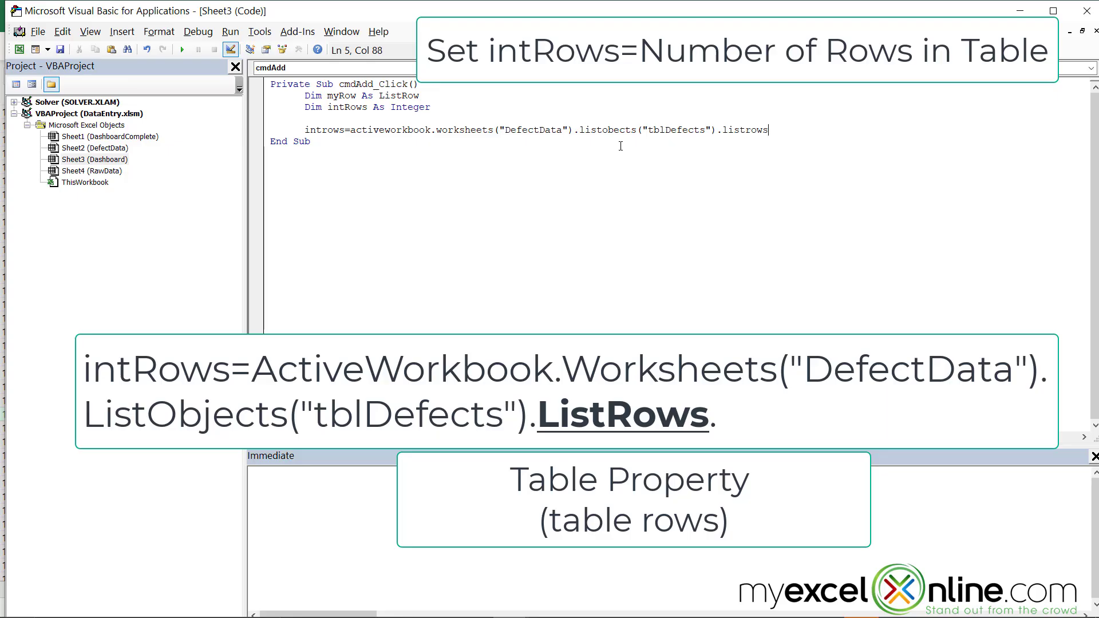
{"action": "type", "text": ".count"}
- Complete intRows with ListObjects("tblDefects").ListRows.Count and start a new line
{"action": "key", "text": "Return"}
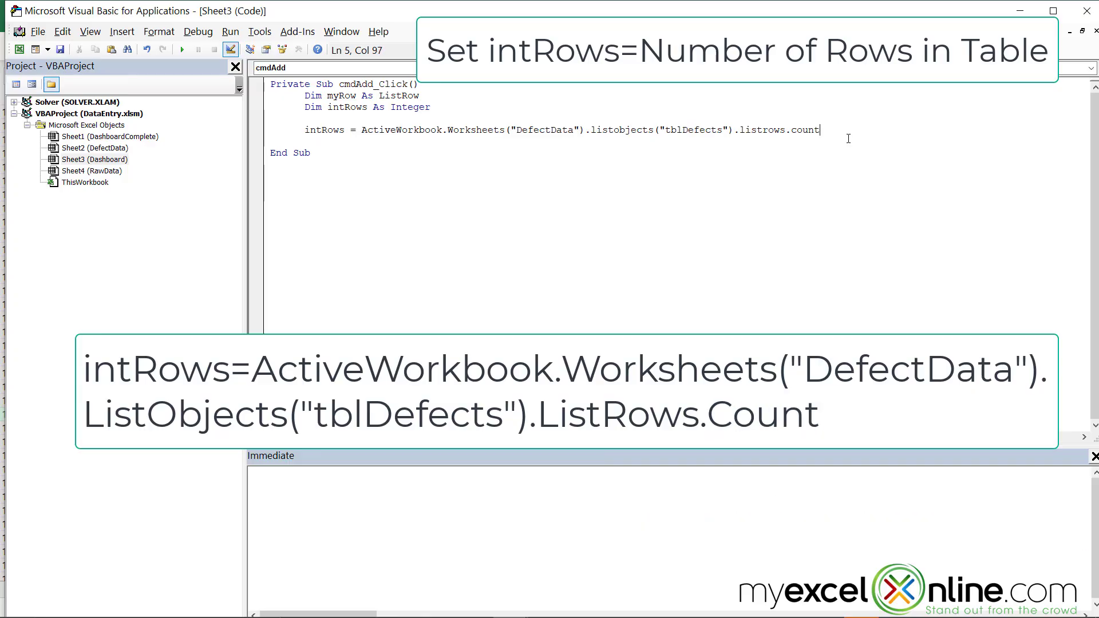
{"action": "key", "text": "Return"}
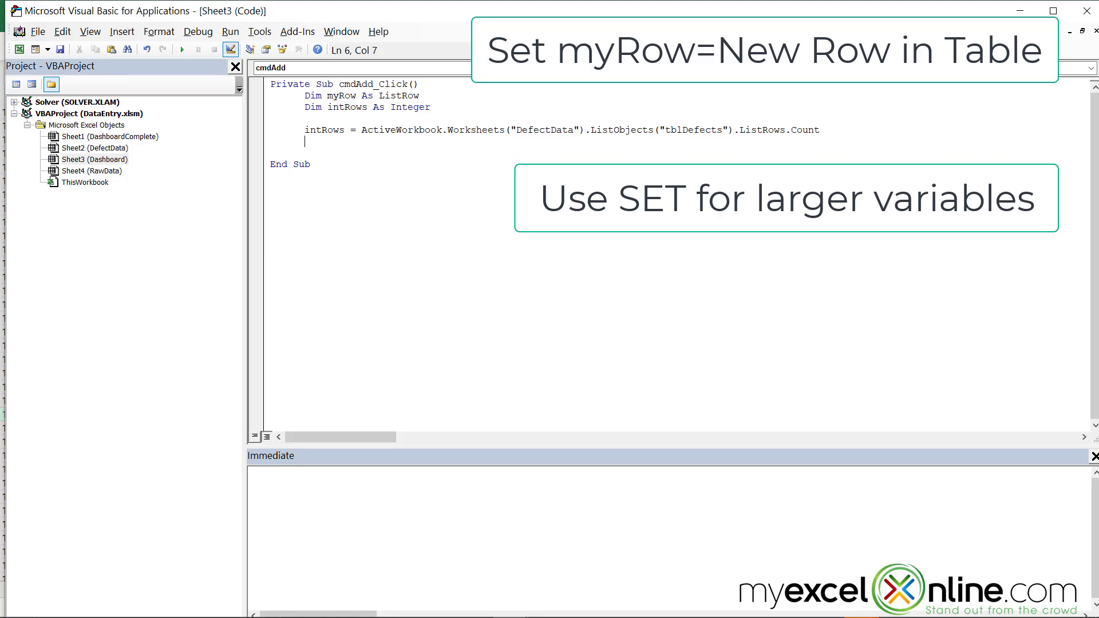
{"action": "type", "text": "set "}
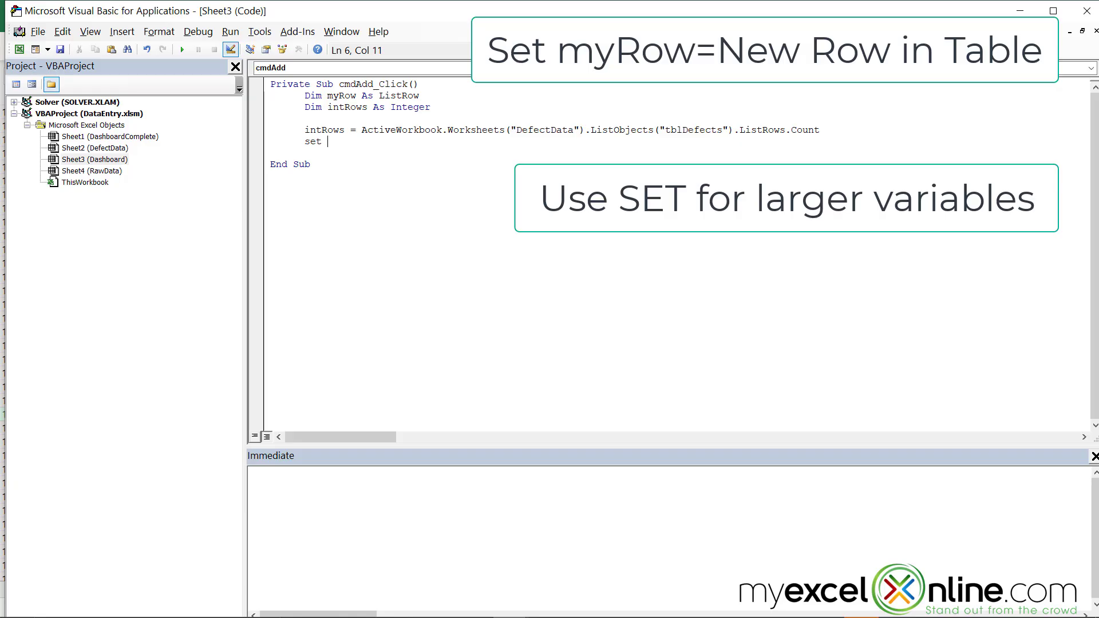
{"action": "type", "text": "myrow="}
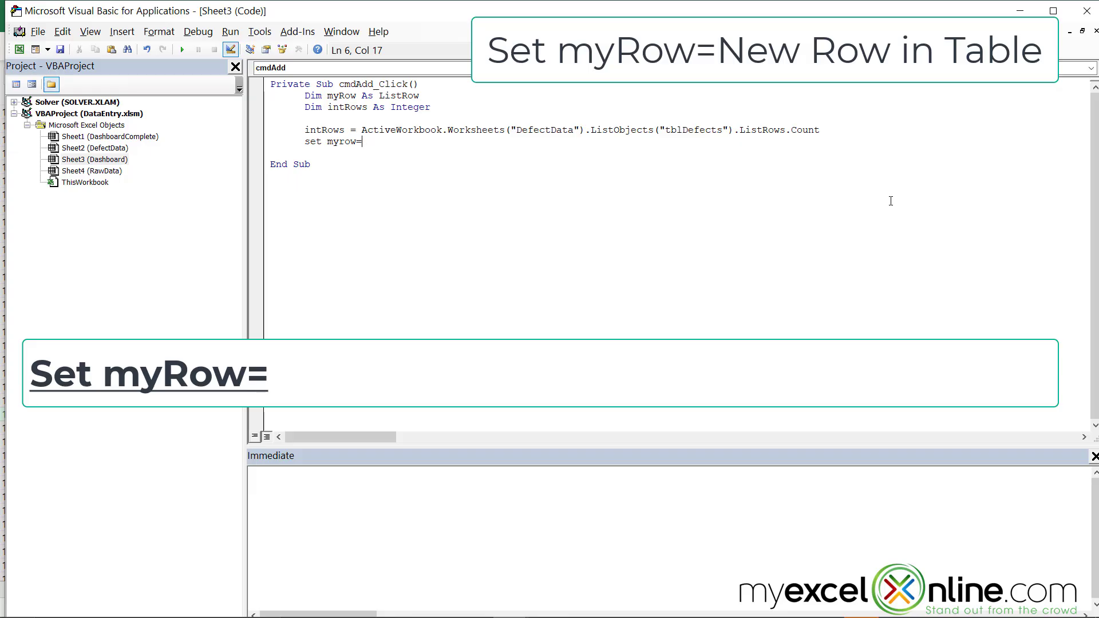
{"action": "type", "text": "activeworkbook.w"}
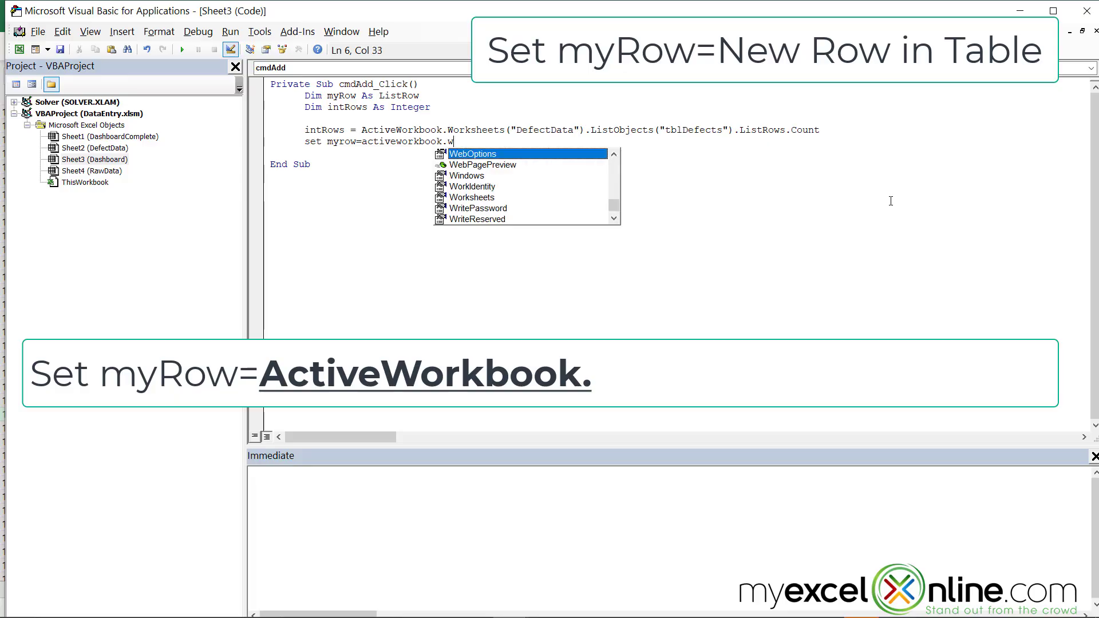
{"action": "type", "text": "orksheets(\""}
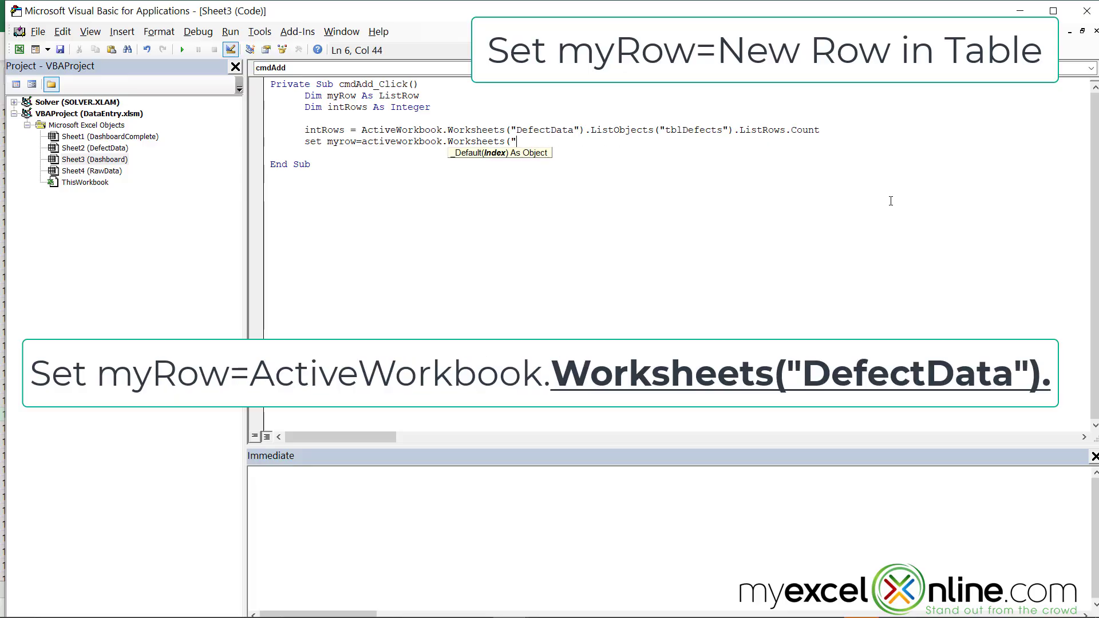
{"action": "type", "text": "DefectData\""}
{"action": "type", "text": ").listobjects(\"tblDefects\").listrows"}
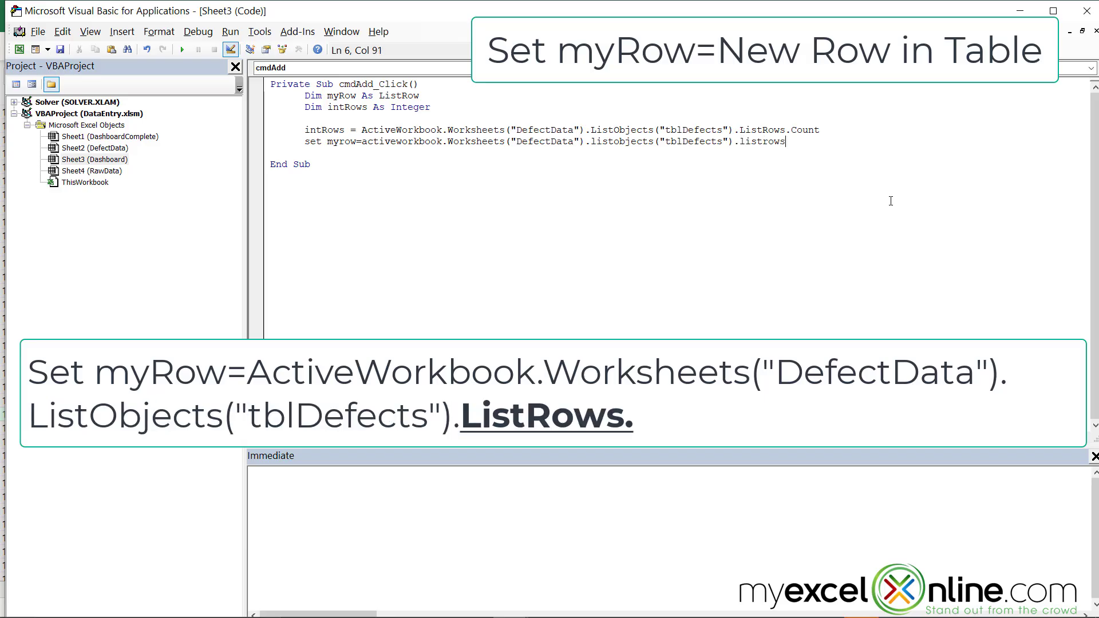
{"action": "type", "text": "."}
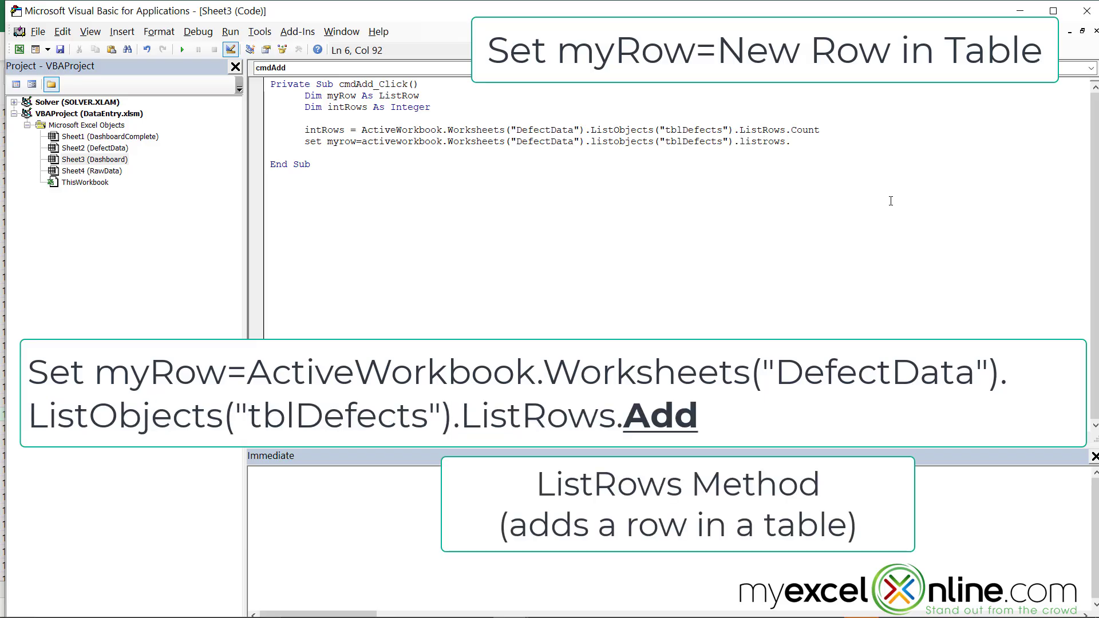
{"action": "type", "text": "add "}
{"action": "type", "text": "("}
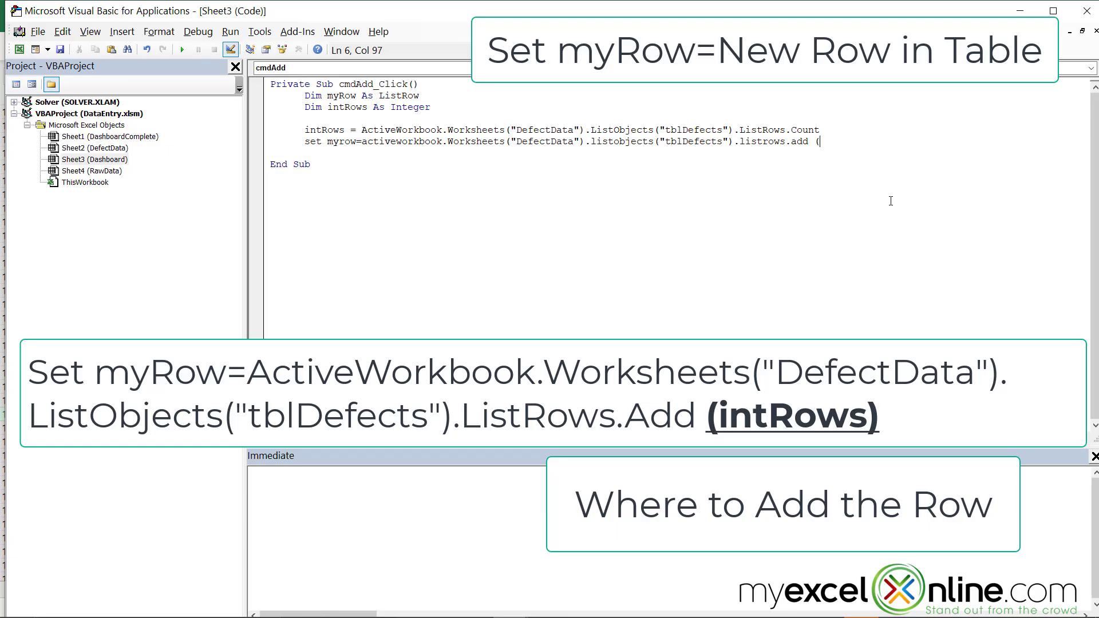
{"action": "type", "text": "introws)"}
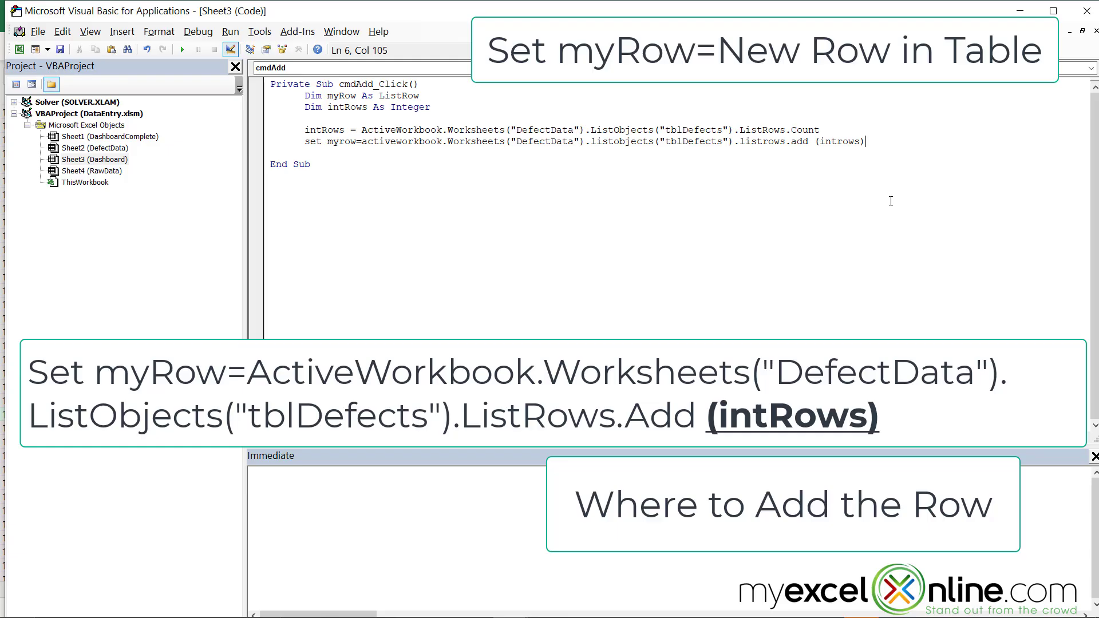
- Set myRow to tblDefects ListRows.Add(intRows) on the DefectData worksheet
{"action": "key", "text": "Return"}
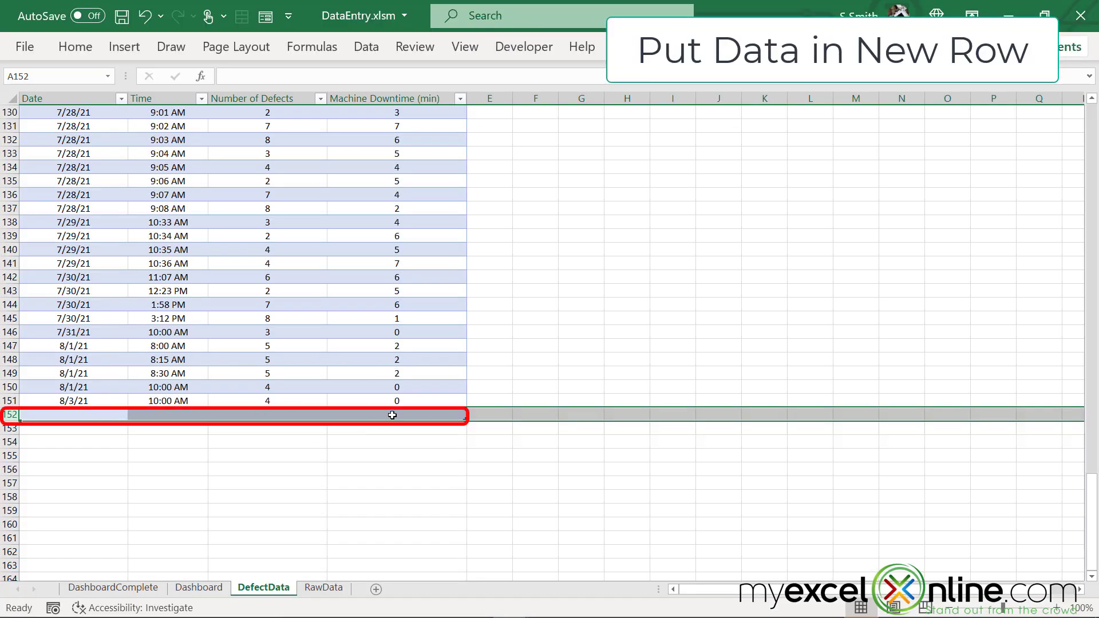
{"action": "left_click", "coordinate": [199, 588]}
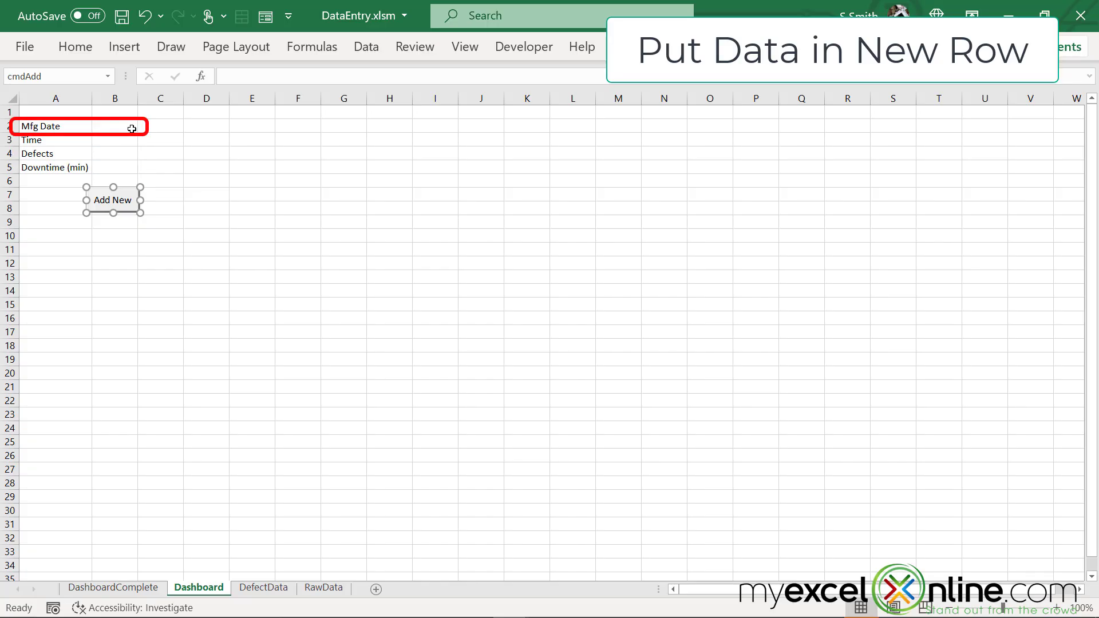
{"action": "left_click", "coordinate": [263, 589]}
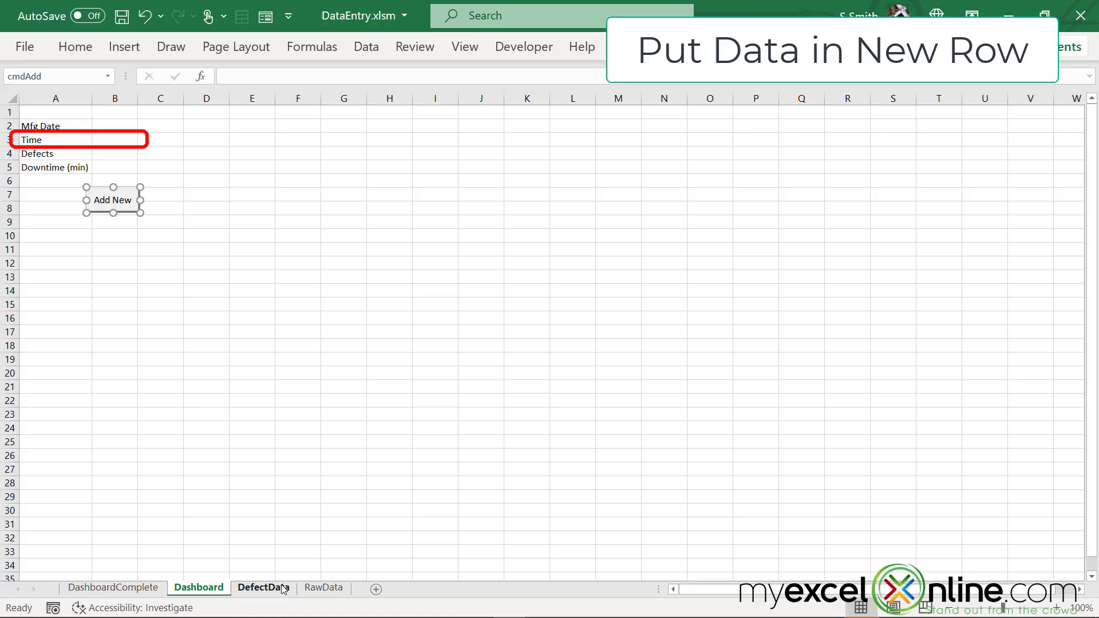
{"action": "left_click", "coordinate": [263, 588]}
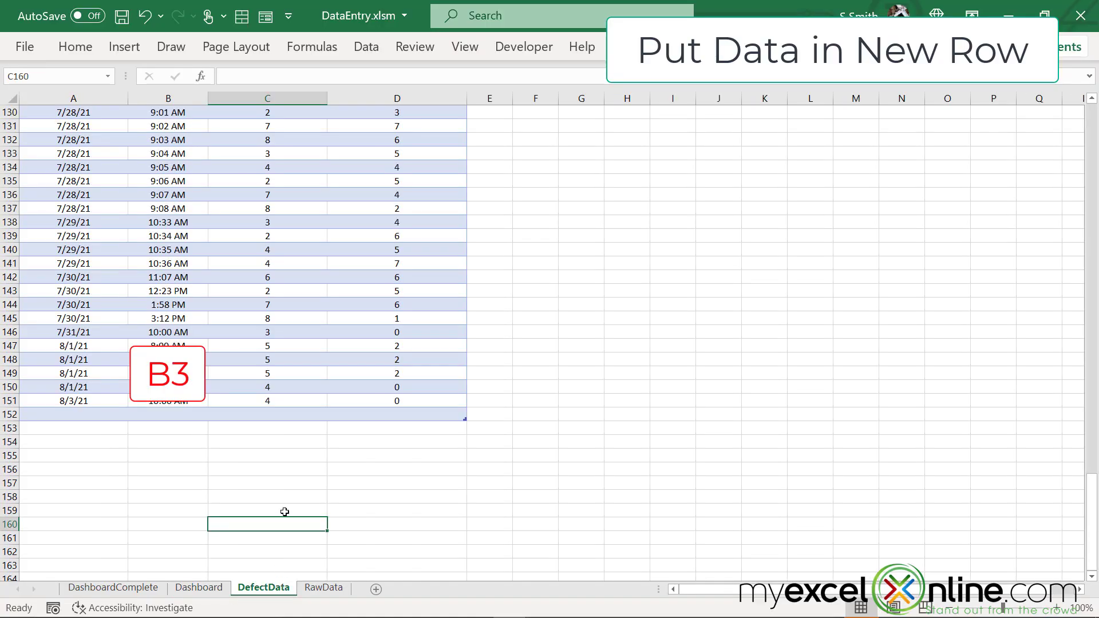
{"action": "left_click", "coordinate": [217, 580]}
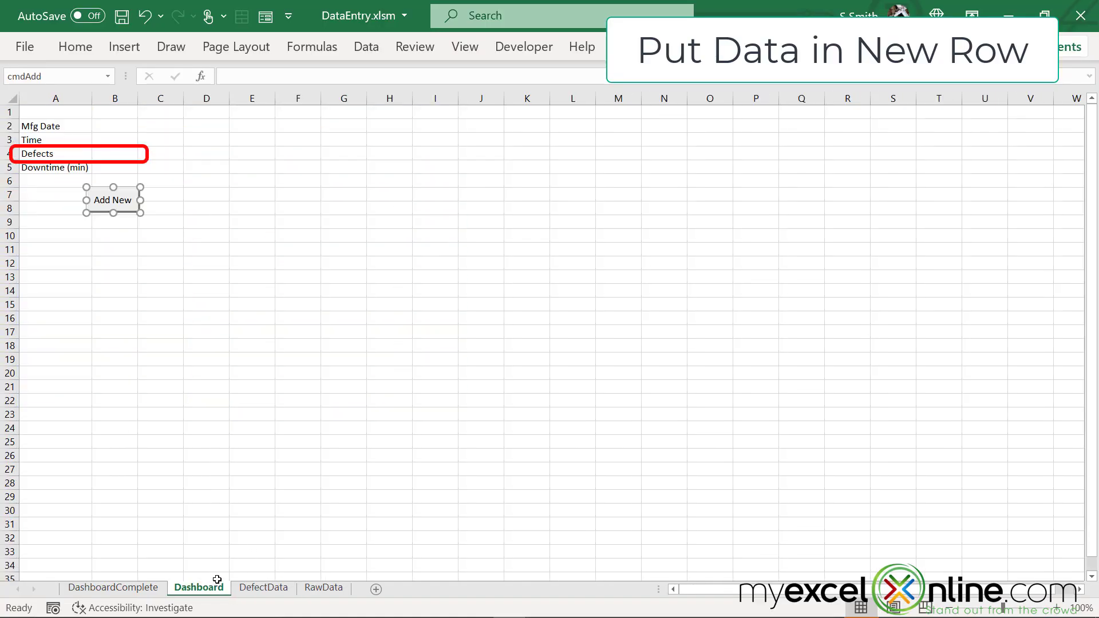
{"action": "left_click", "coordinate": [274, 590]}
{"action": "left_click", "coordinate": [200, 588]}
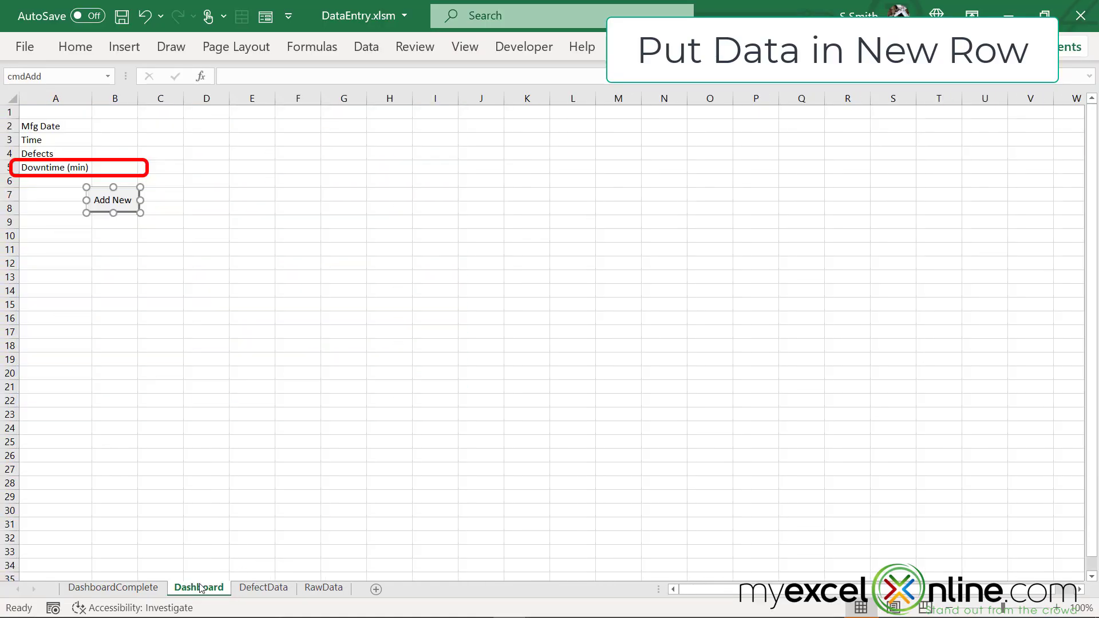
{"action": "left_click", "coordinate": [269, 588]}
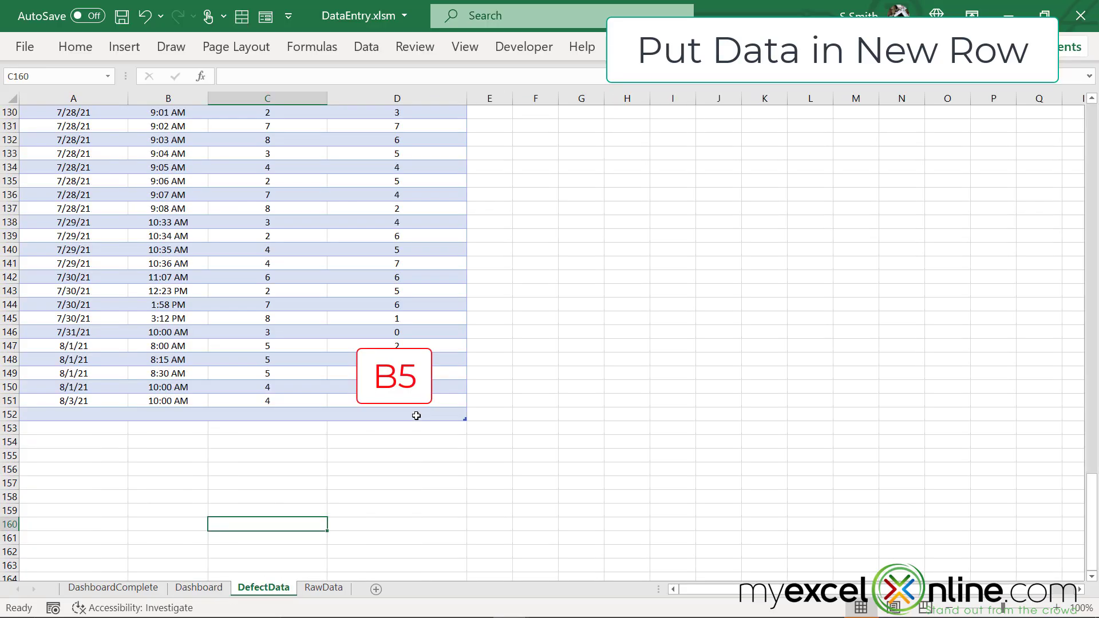
{"action": "type", "text": "myrow"}
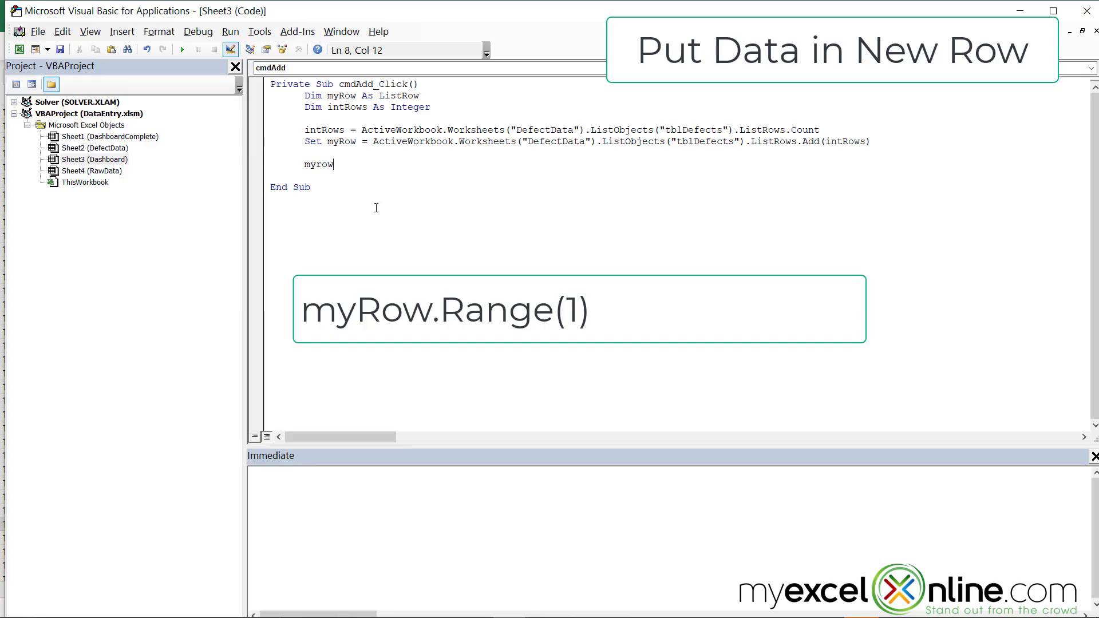
{"action": "type", "text": "."}
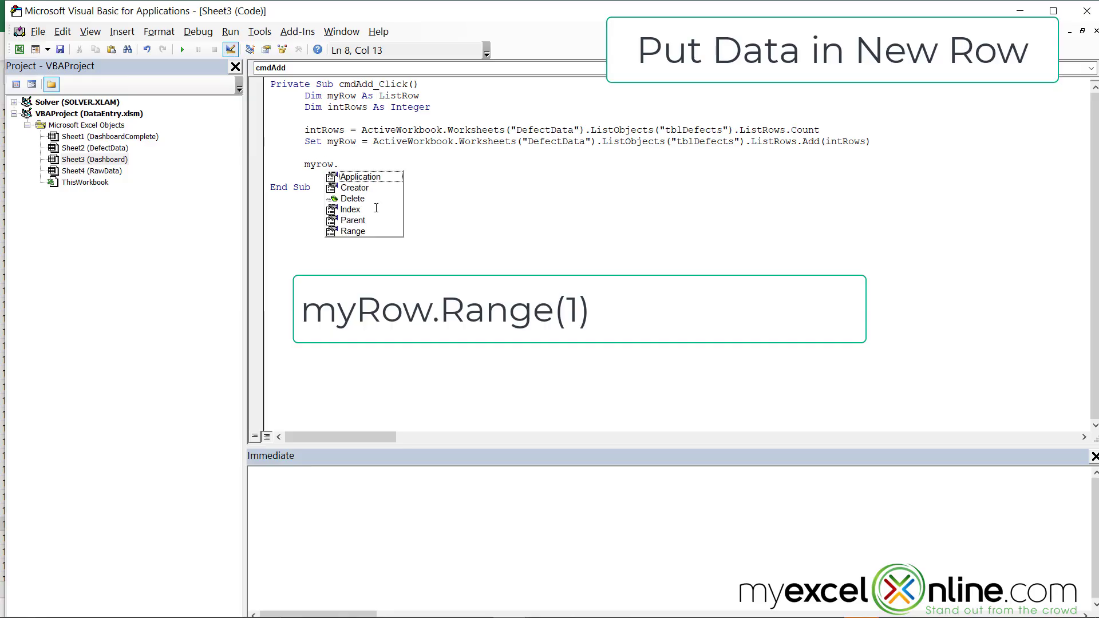
{"action": "type", "text": "range("}
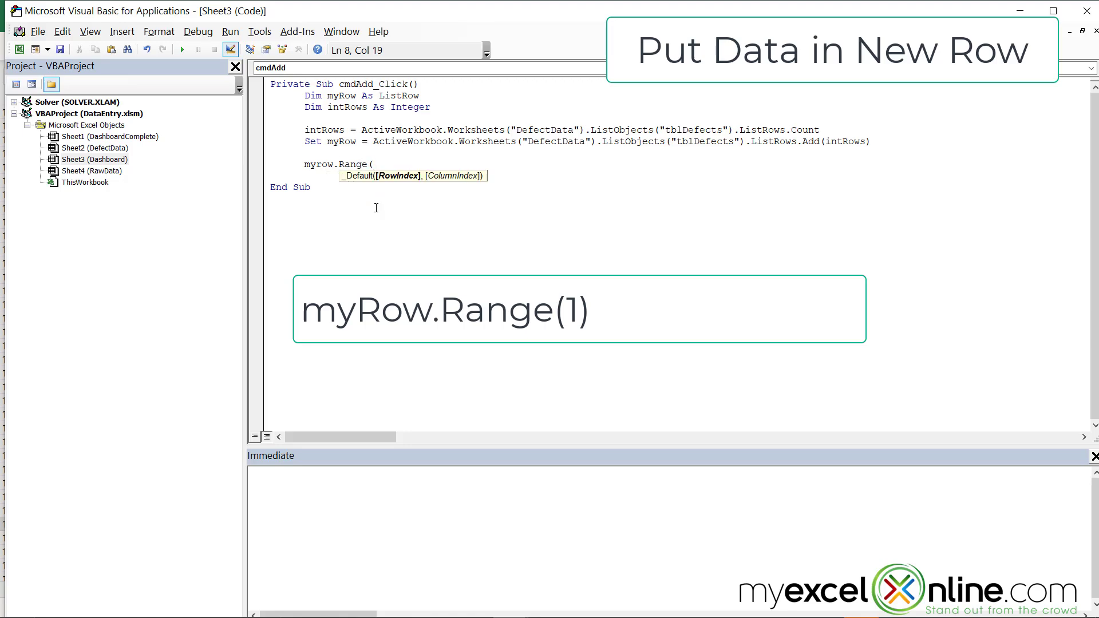
{"action": "type", "text": "1)"}
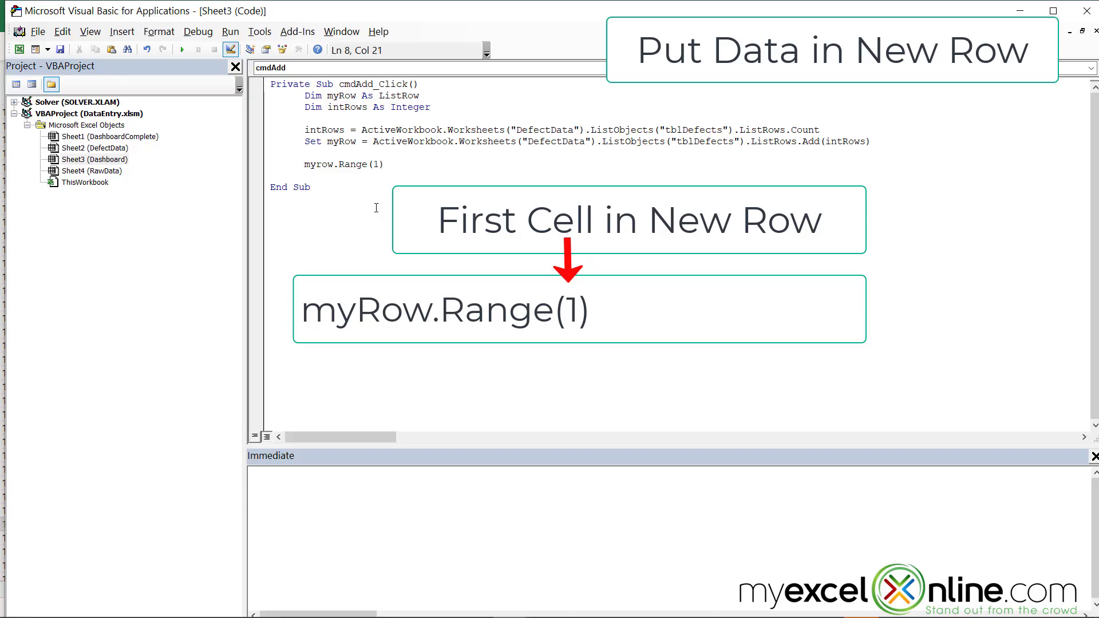
{"action": "type", "text": "="}
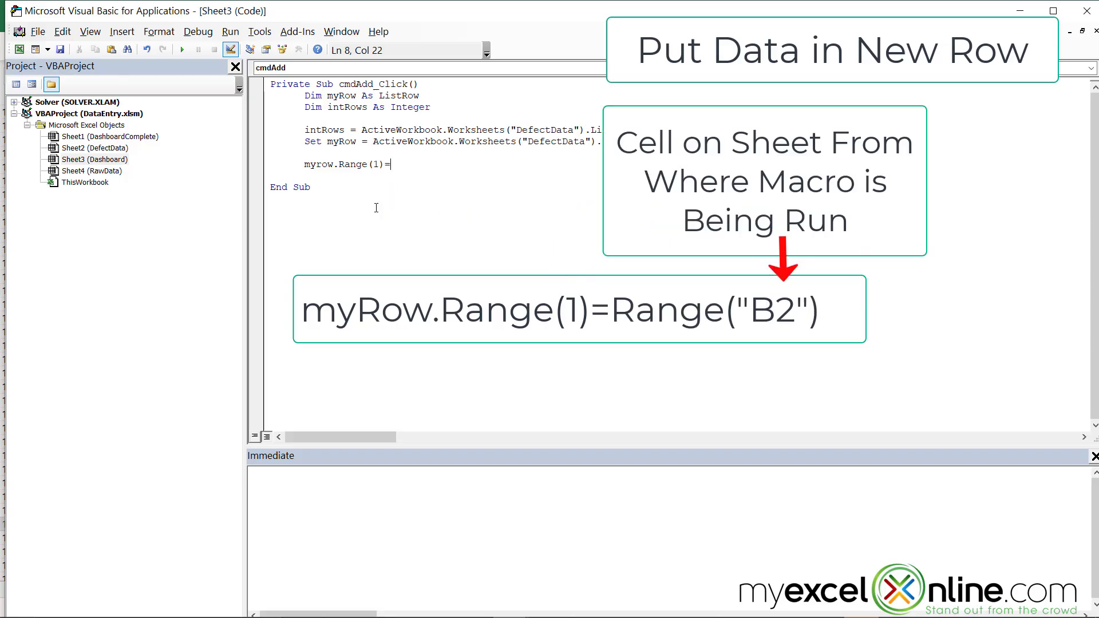
{"action": "type", "text": "range(\"B2\")"}
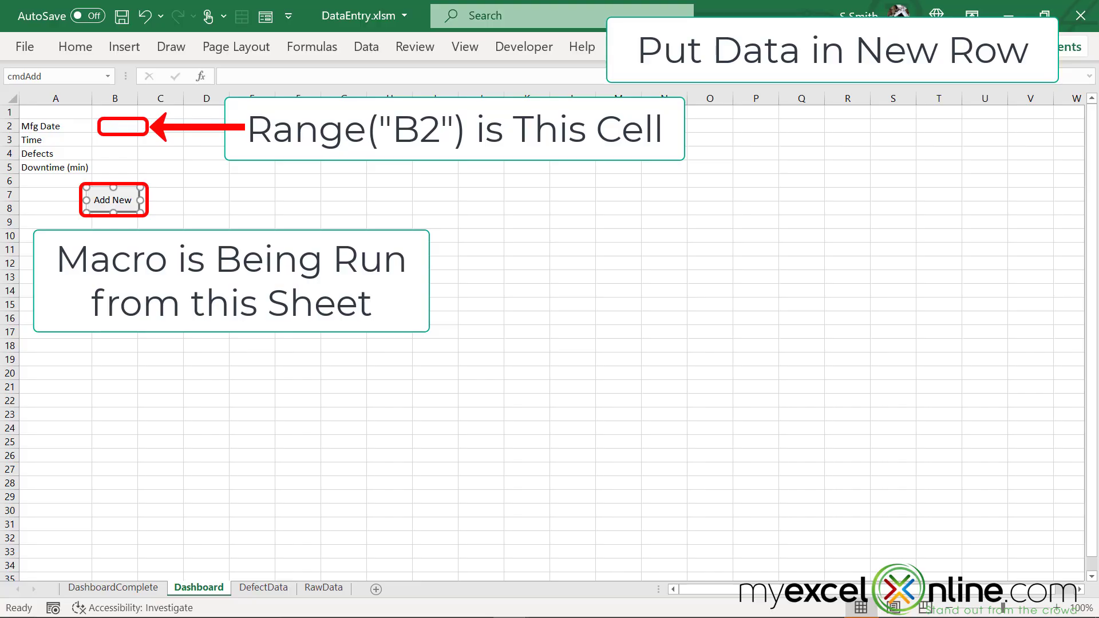
- Assign myRow.Range(1) through Range(4) from B2, B3, B4 and B5
{"action": "left_click", "coordinate": [279, 590]}
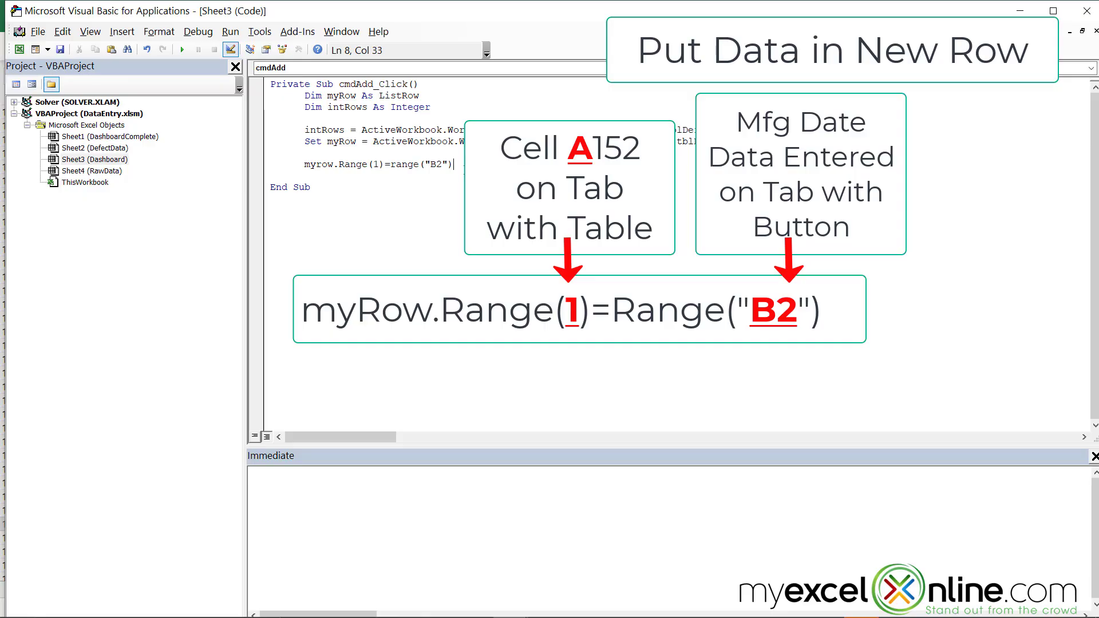
{"action": "key", "text": "Return"}
{"action": "type", "text": "myrow.range(2)=range(\"B"}
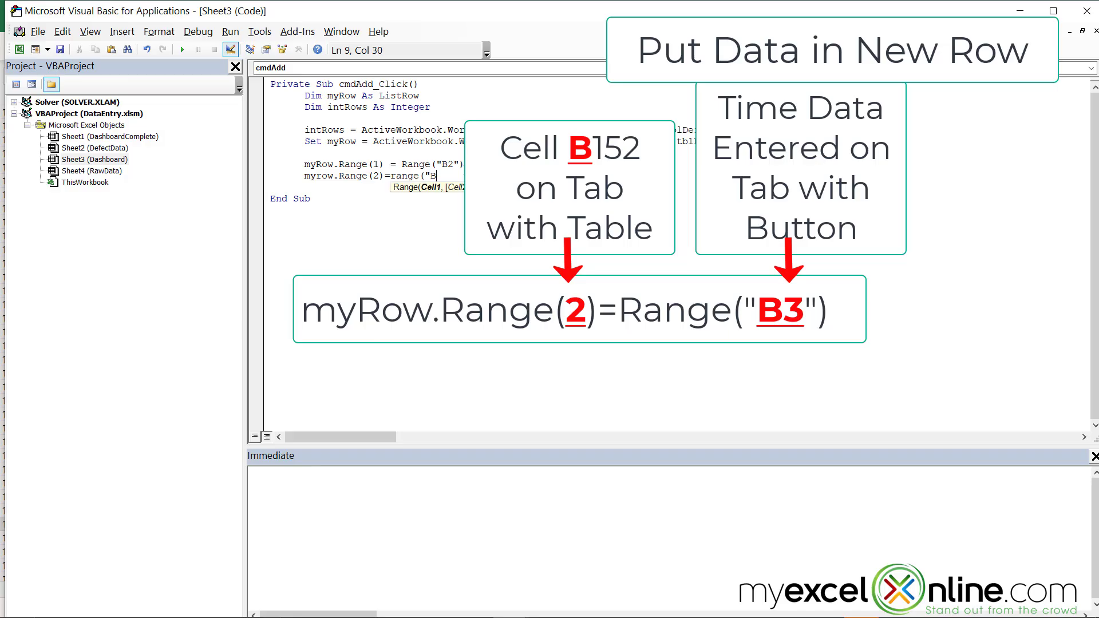
{"action": "type", "text": "3\")"}
{"action": "key", "text": "Return"}
{"action": "type", "text": "myrow"}
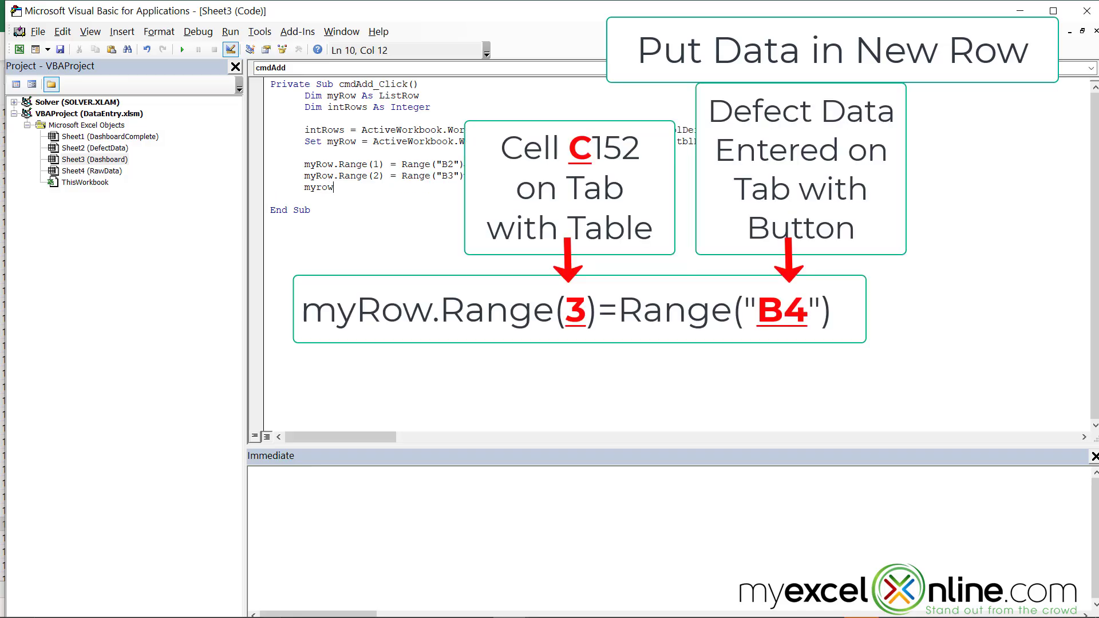
{"action": "type", "text": ".range(3) ==range(\"B4\")"}
{"action": "key", "text": "Return"}
{"action": "type", "text": "myr"}
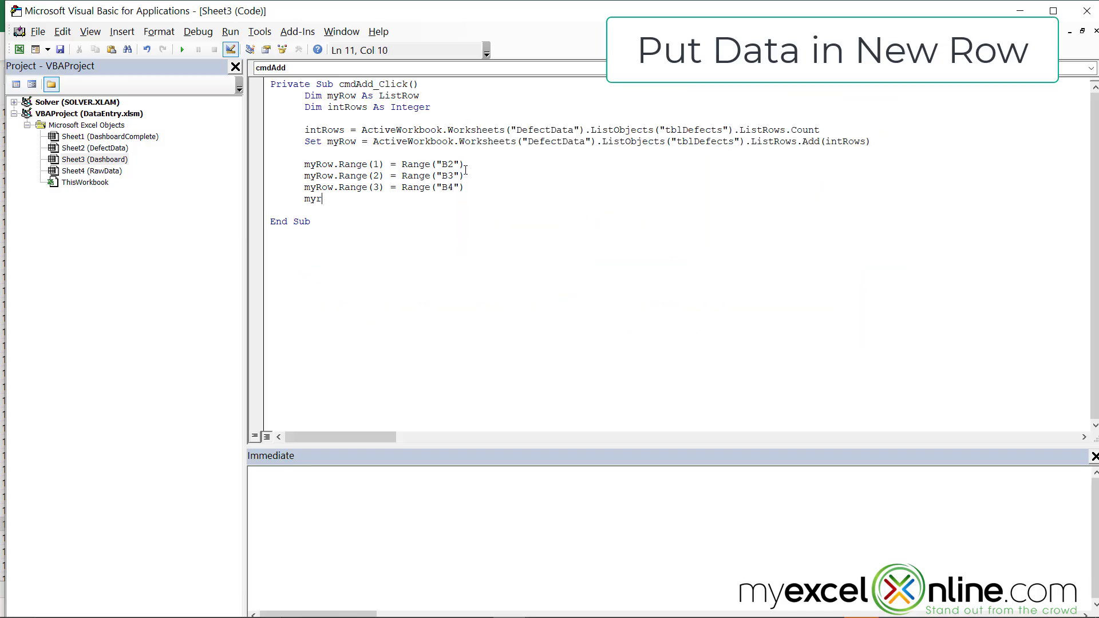
{"action": "type", "text": "ow.range(4)=range(\"B5\")"}
- Enter 8/15/2021, 10:00 AM, 2 and 10 into B2:B5 on the Dashboard form
{"action": "key", "text": "Return"}
{"action": "key", "text": "alt+Tab"}
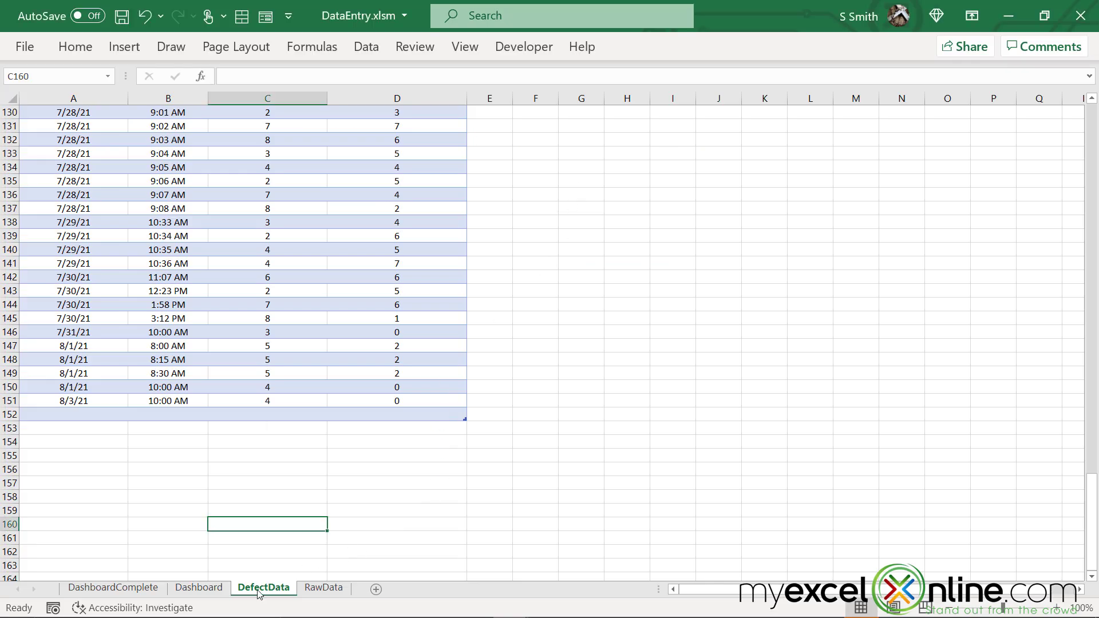
{"action": "left_click", "coordinate": [208, 591]}
{"action": "left_click", "coordinate": [124, 128]}
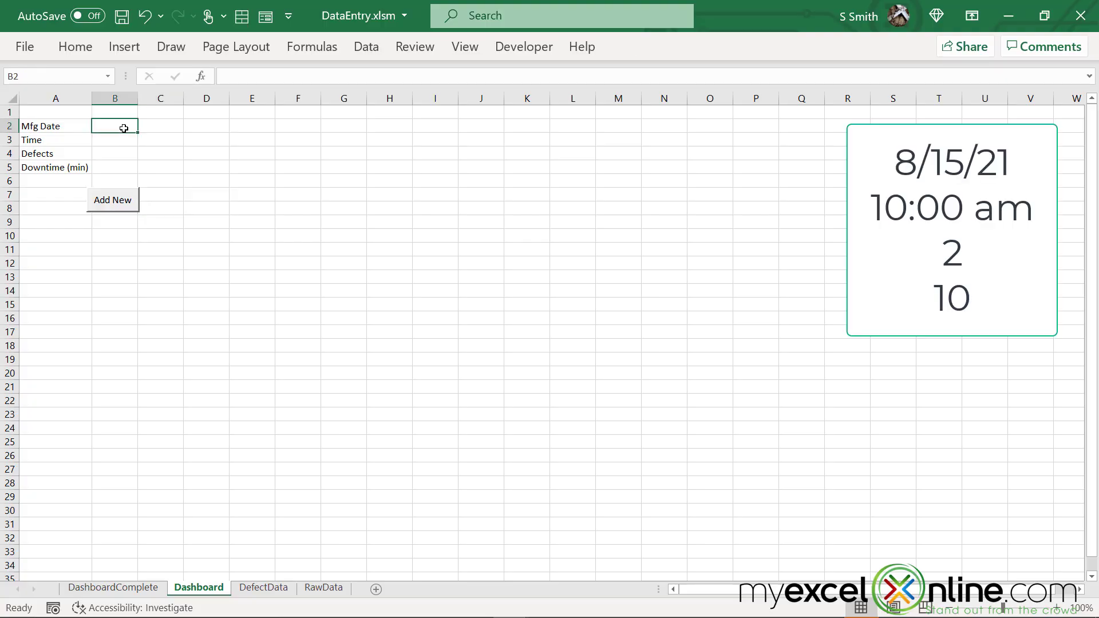
{"action": "type", "text": "8/15/2021"}
{"action": "key", "text": "Return"}
{"action": "type", "text": "10 am"}
{"action": "key", "text": "Return"}
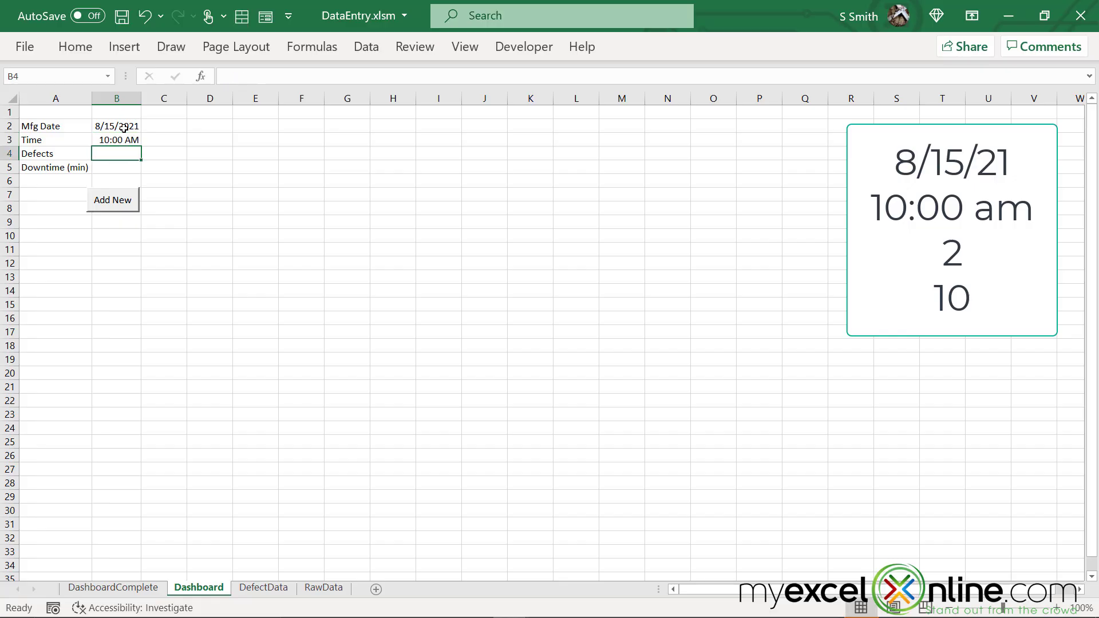
{"action": "type", "text": "2"}
{"action": "key", "text": "Return"}
{"action": "type", "text": "10"}
{"action": "key", "text": "Return"}
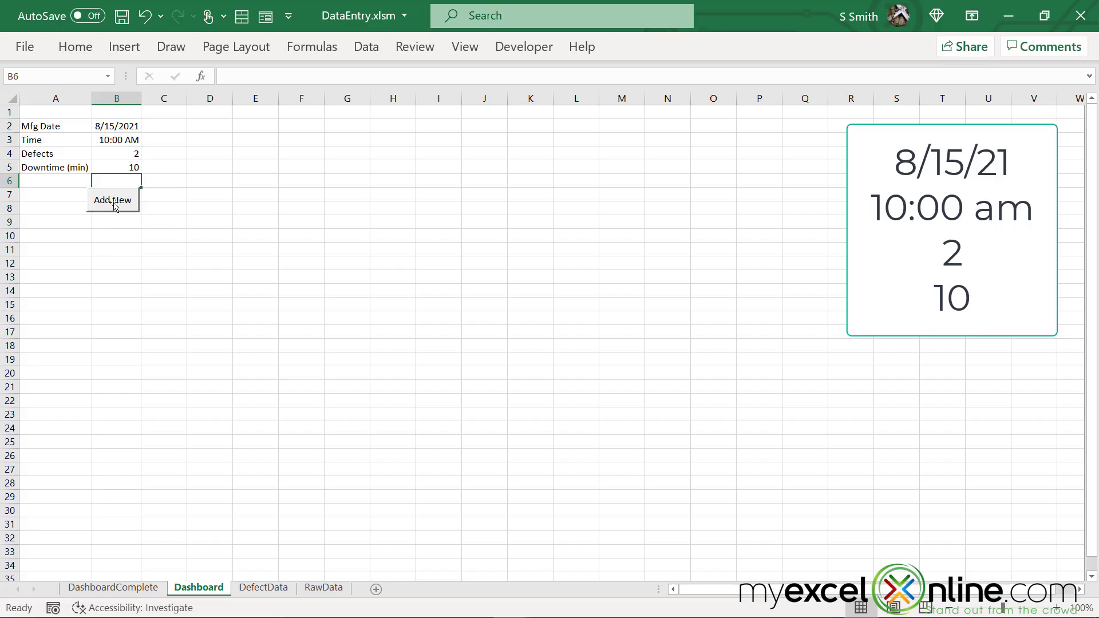
- Turn off Developer Design Mode so the Add New button can run
{"action": "left_click", "coordinate": [113, 206]}
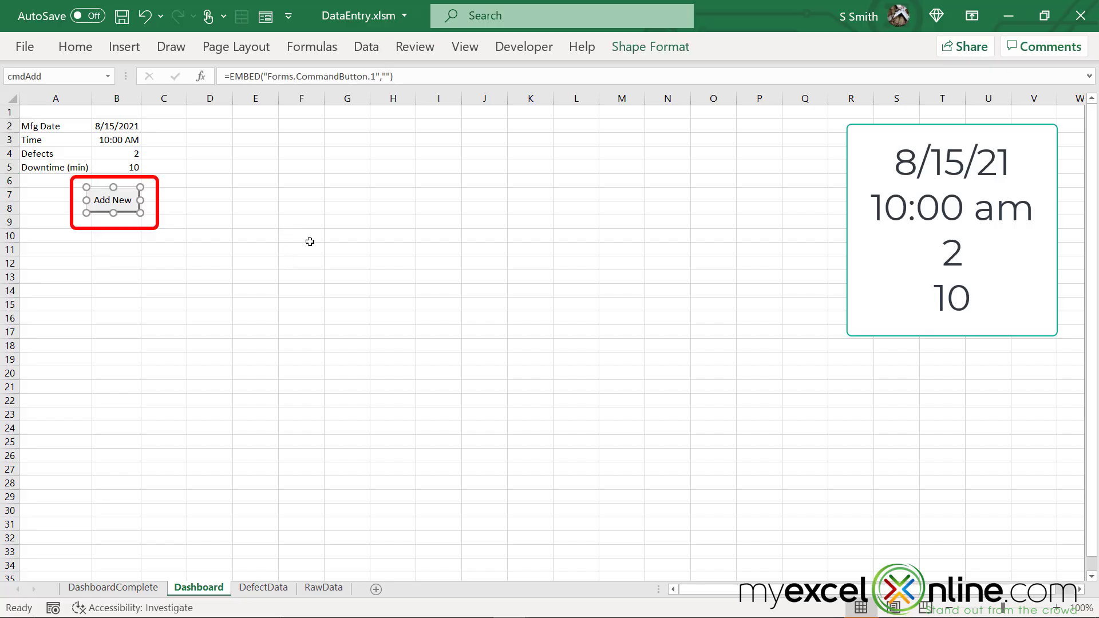
{"action": "left_click", "coordinate": [525, 54]}
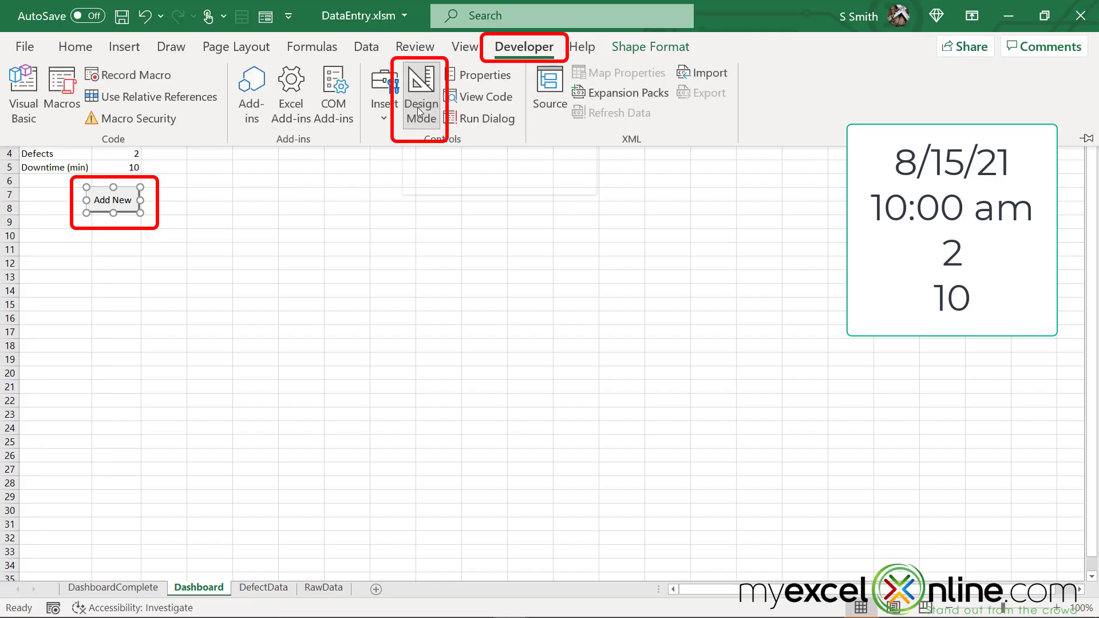
{"action": "left_click", "coordinate": [418, 107]}
{"action": "left_click", "coordinate": [117, 235]}
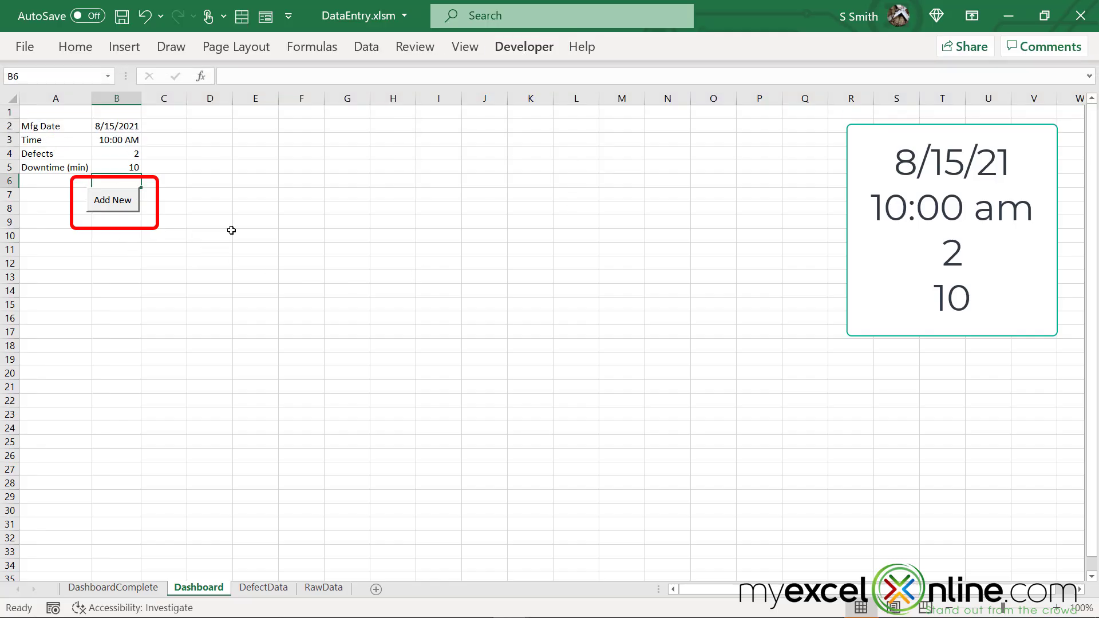
- Run Add New and confirm the 8/15/21 10:00 AM row in DefectData
{"action": "left_click", "coordinate": [117, 205]}
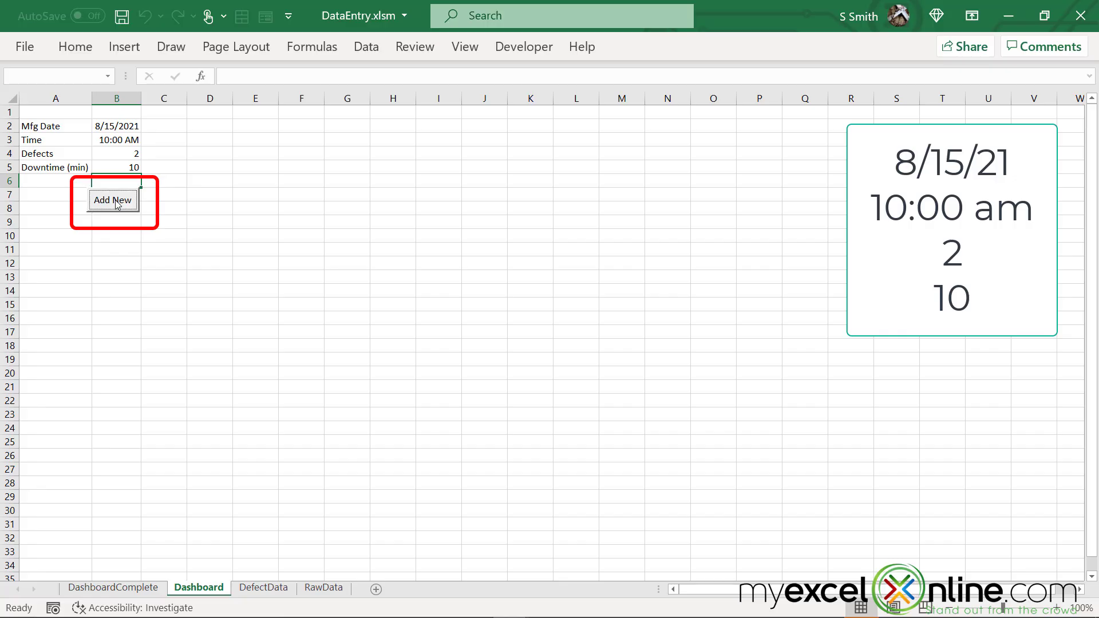
{"action": "left_click", "coordinate": [281, 589]}
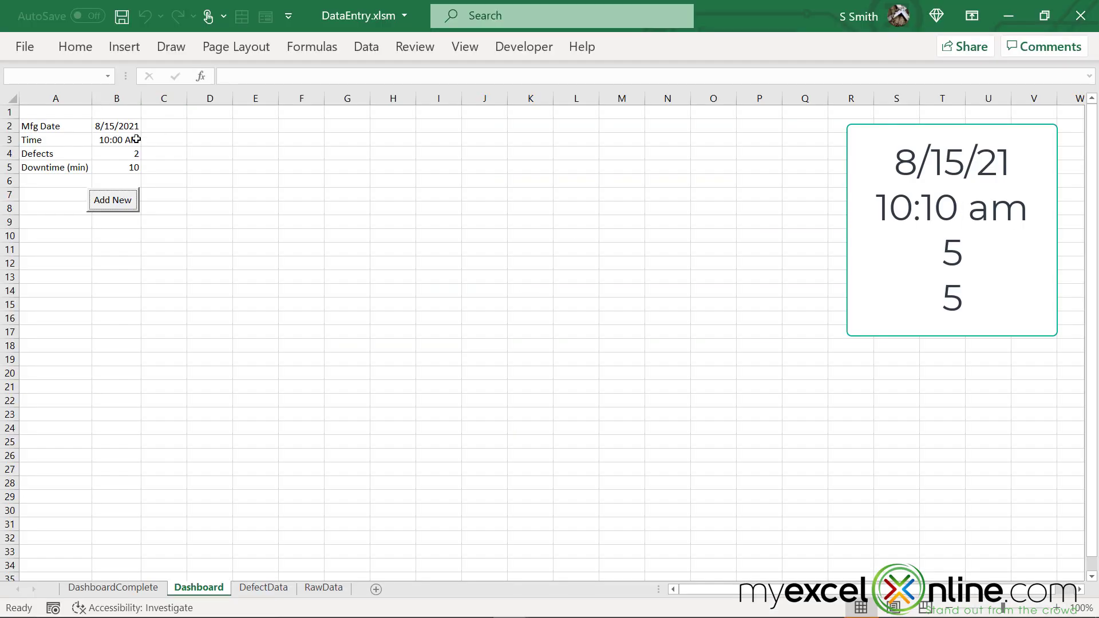
- Change the form to 10:10 AM, 5 defects, 5 downtime, add it and verify in DefectData
{"action": "left_click", "coordinate": [121, 139]}
{"action": "type", "text": "10:10 am"}
{"action": "key", "text": "Return"}
{"action": "type", "text": "5"}
{"action": "key", "text": "Return"}
{"action": "type", "text": "5"}
{"action": "key", "text": "Return"}
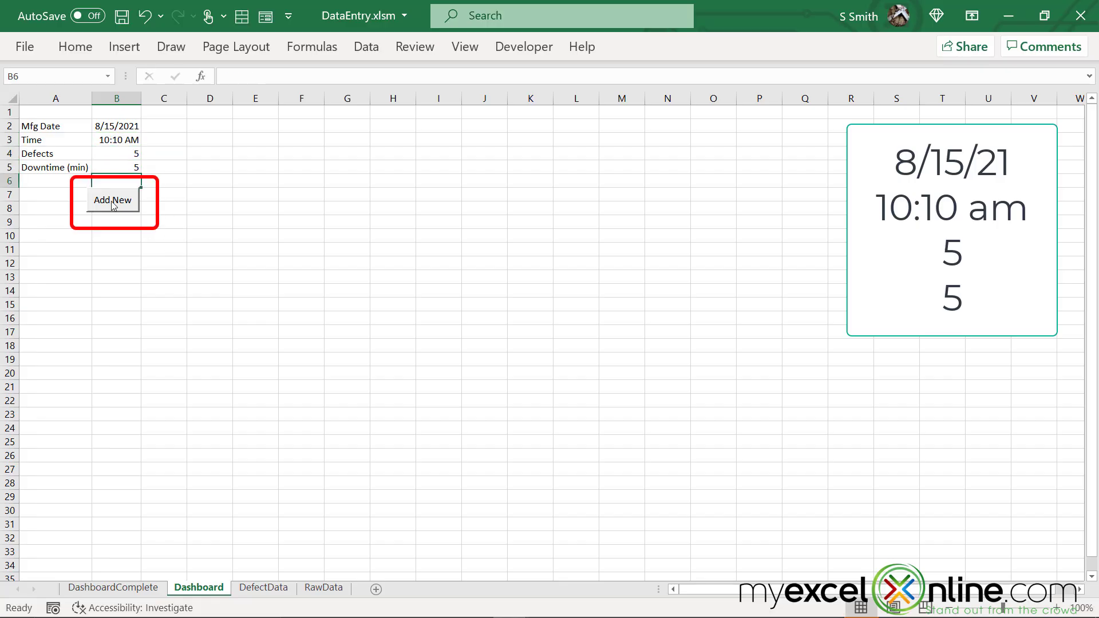
{"action": "left_click", "coordinate": [113, 204]}
{"action": "left_click", "coordinate": [264, 588]}
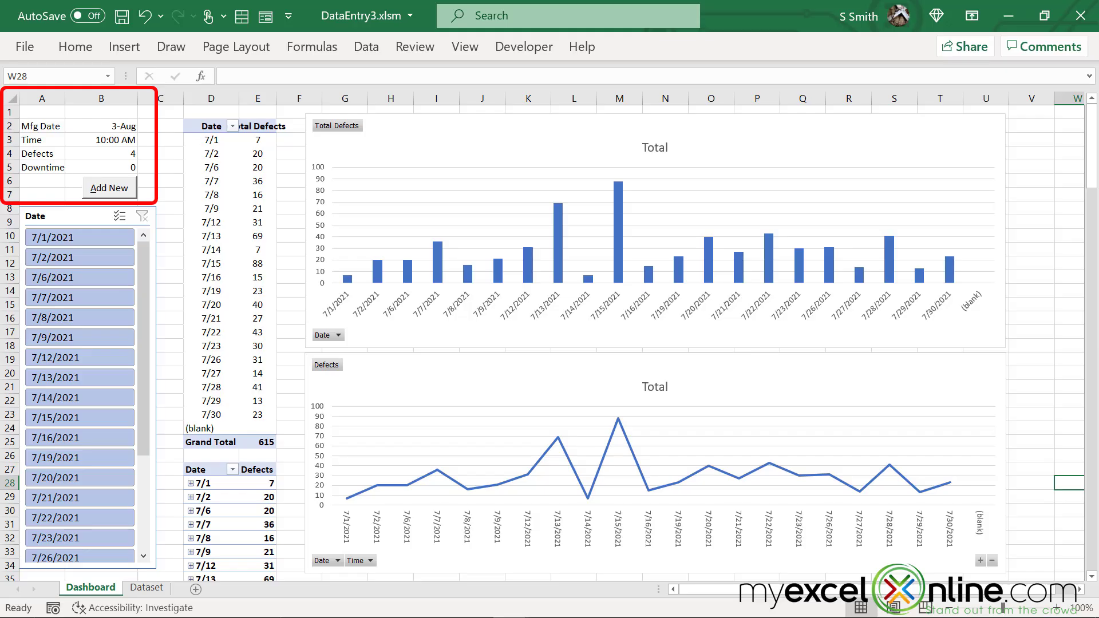
- Review the Dataset sheet, then filter the dashboard's Date slicer to 7/9/2021
{"action": "left_click", "coordinate": [147, 587]}
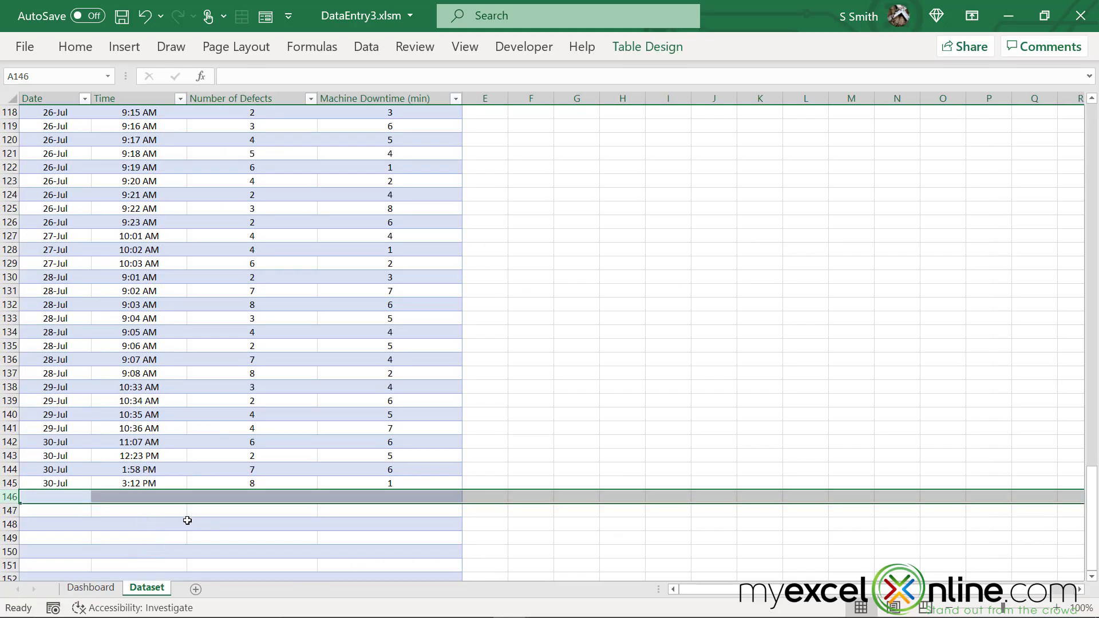
{"action": "left_click", "coordinate": [117, 587]}
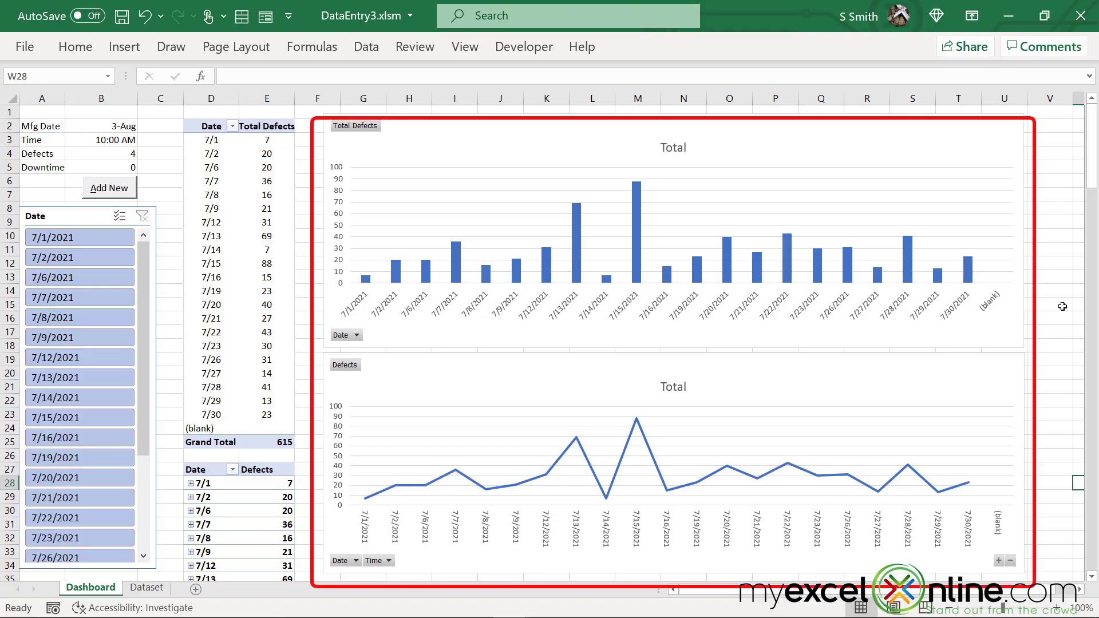
{"action": "left_click", "coordinate": [999, 561]}
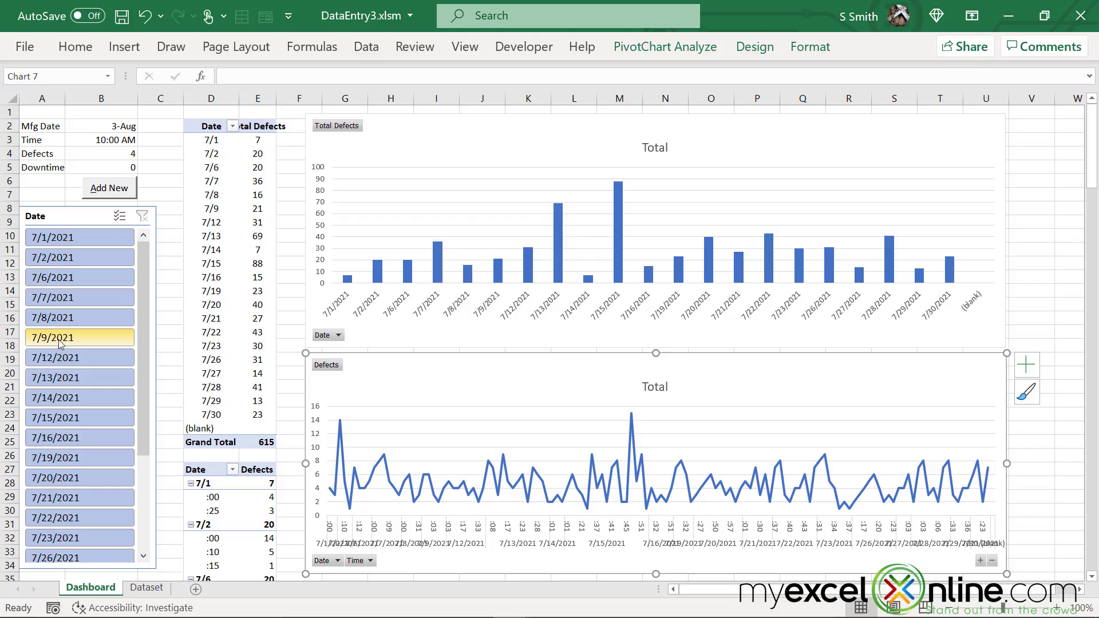
{"action": "left_click", "coordinate": [59, 340]}
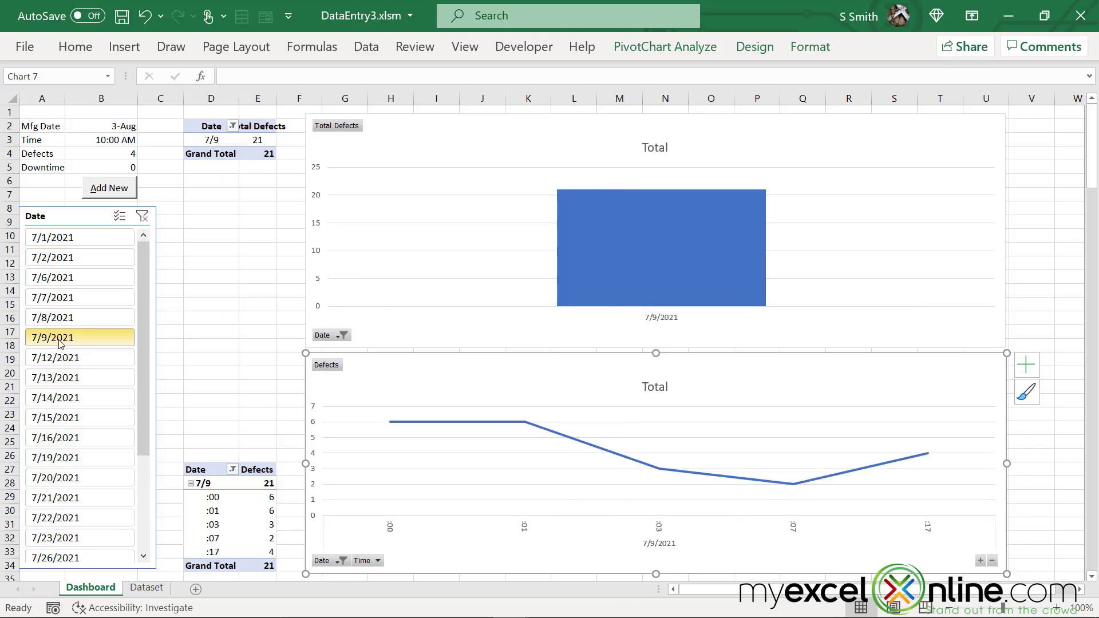